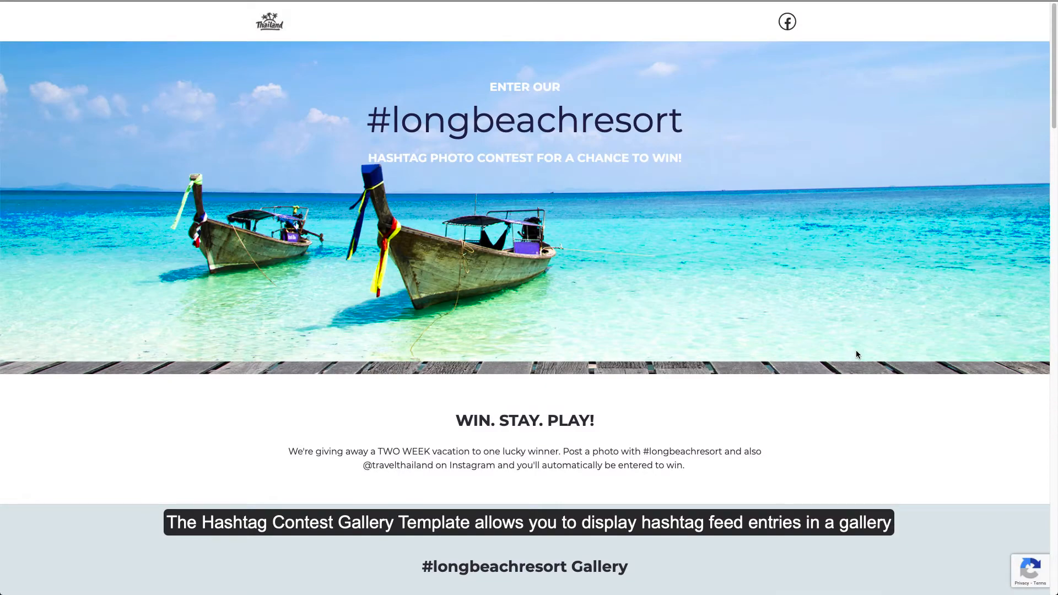
# Step: Look over the #naturedog template, then turn on-page editing on and back off
pyautogui.scroll(-10, 857, 353)
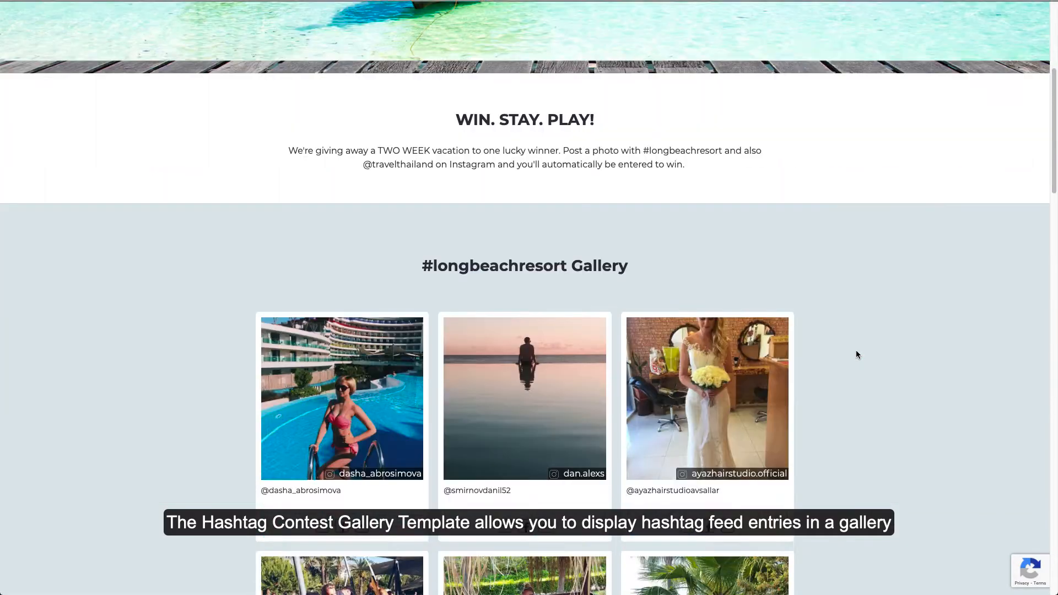
pyautogui.scroll(-12, 857, 354)
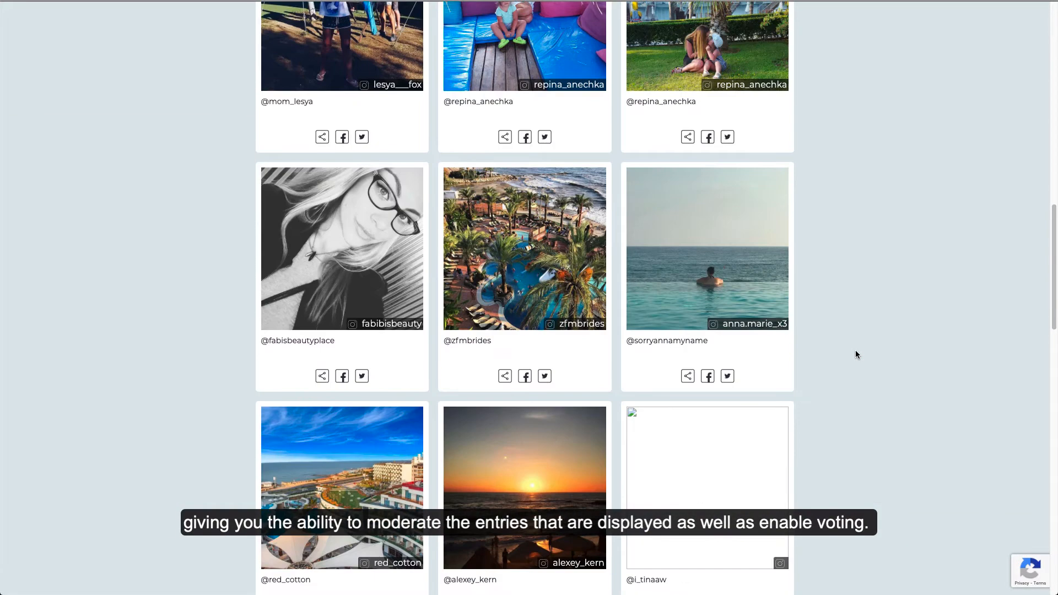
pyautogui.scroll(-3, 857, 353)
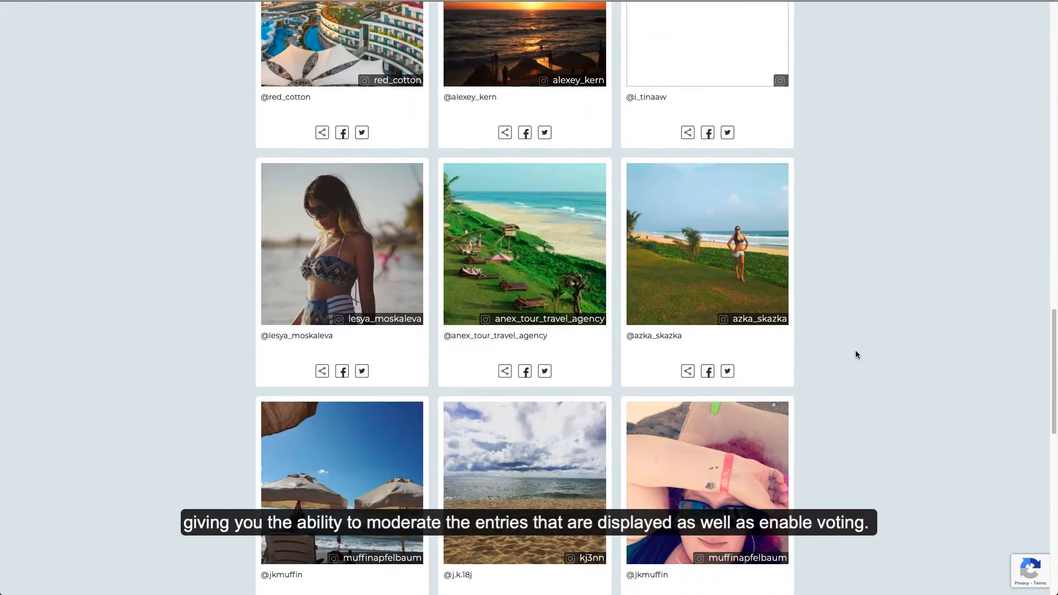
pyautogui.scroll(15, 856, 353)
pyautogui.scroll(10, 855, 351)
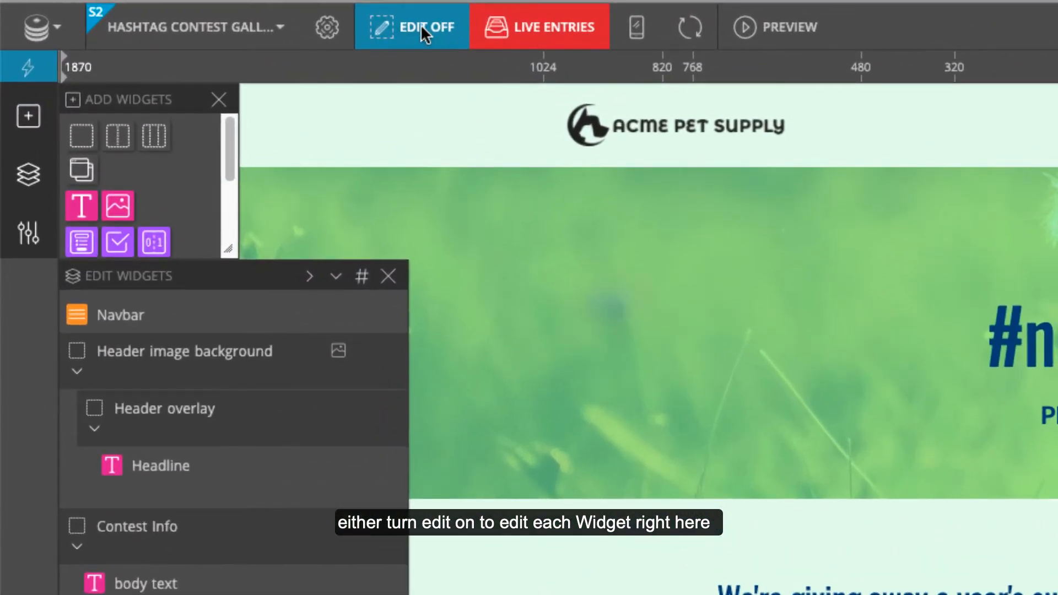
pyautogui.click(424, 33)
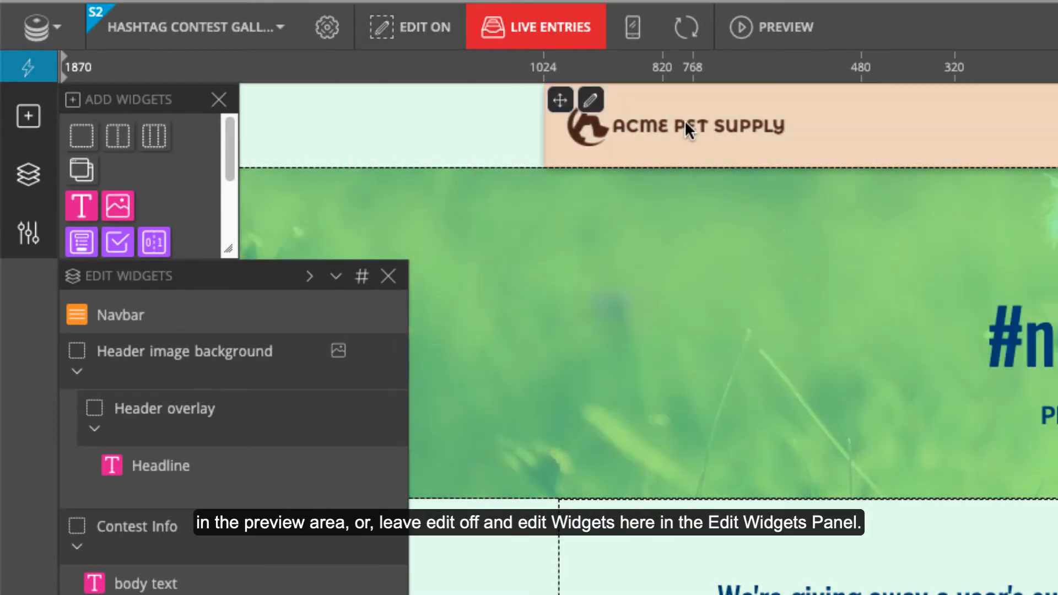
pyautogui.click(418, 35)
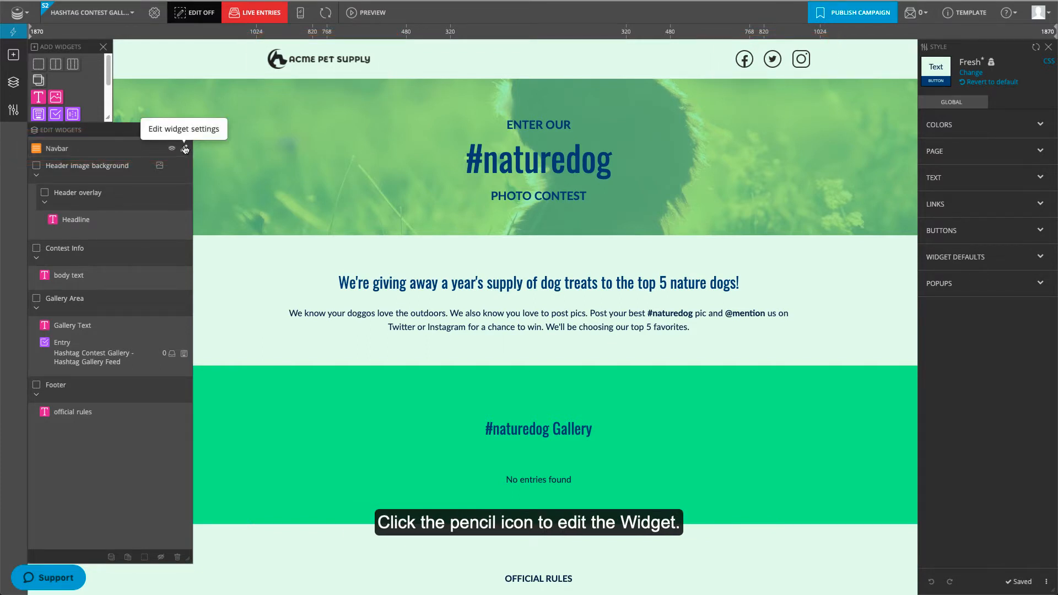
pyautogui.click(185, 149)
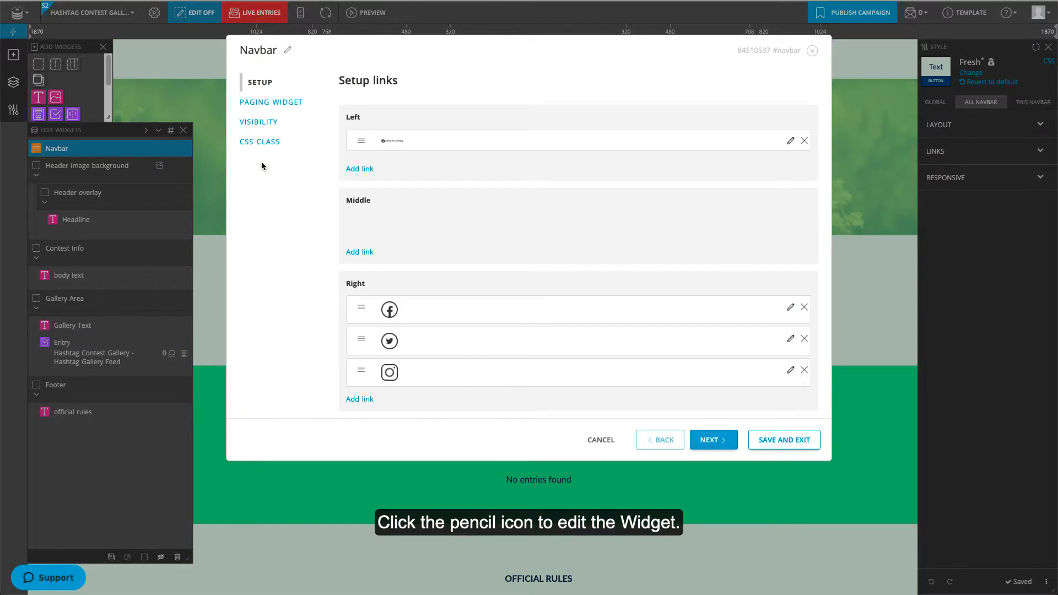
pyautogui.click(790, 141)
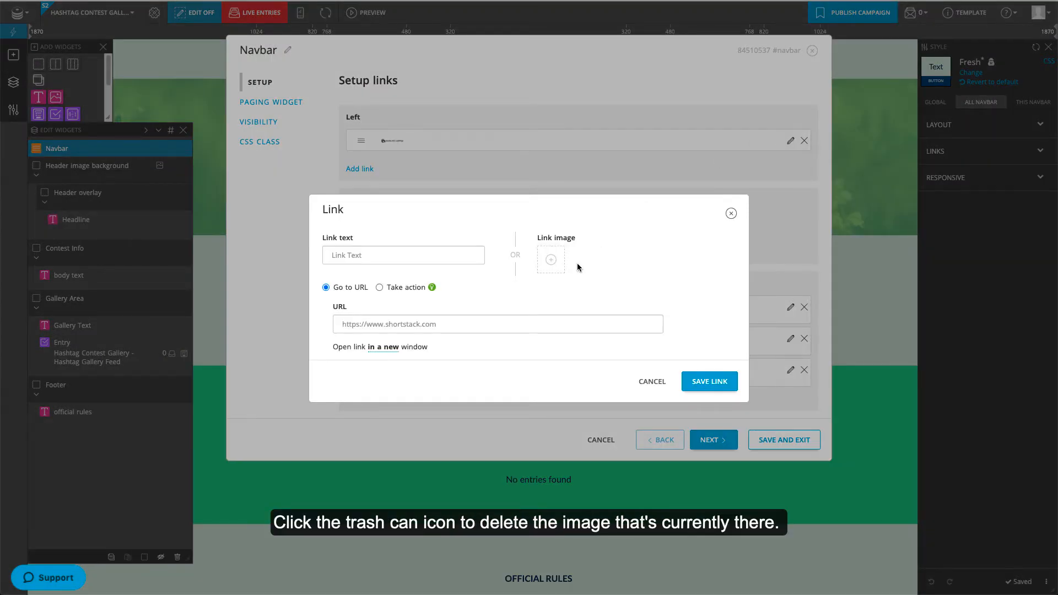
pyautogui.click(552, 261)
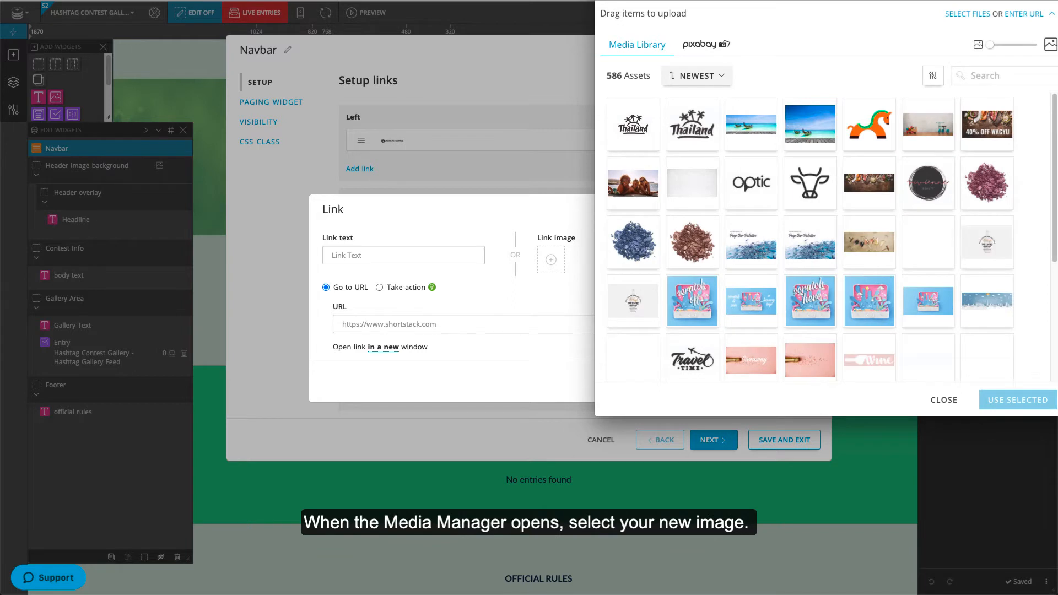
pyautogui.click(625, 110)
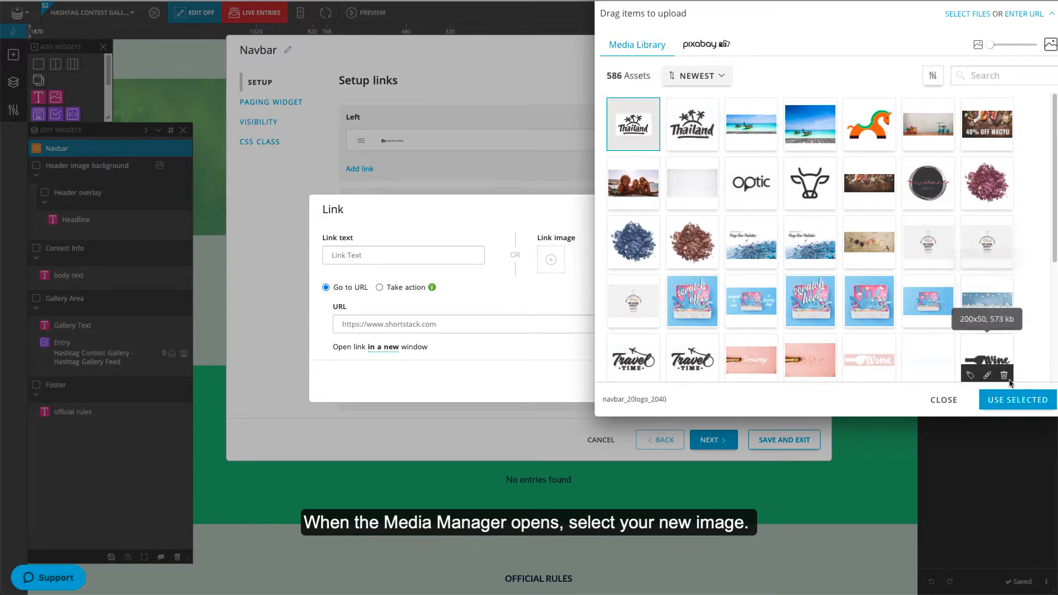
pyautogui.click(1018, 399)
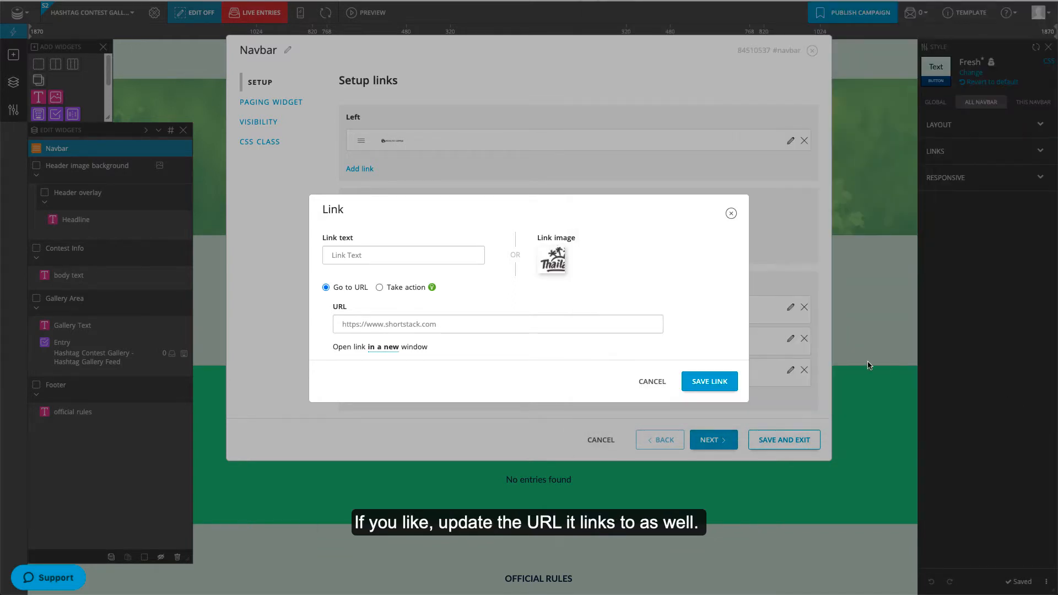
pyautogui.click(466, 325)
pyautogui.write('https://www.travelthailand.com')
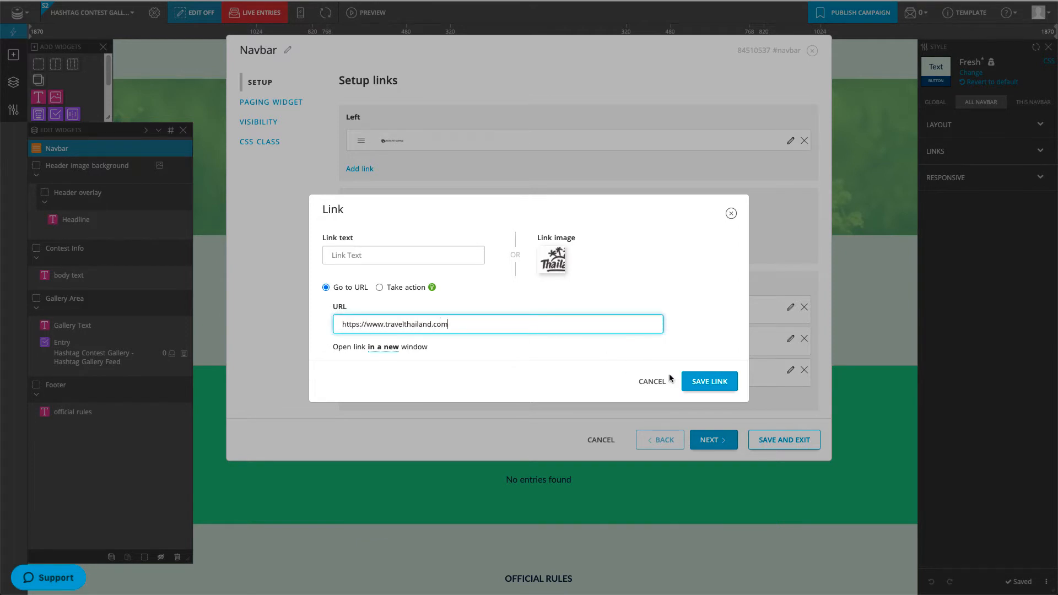
pyautogui.click(716, 380)
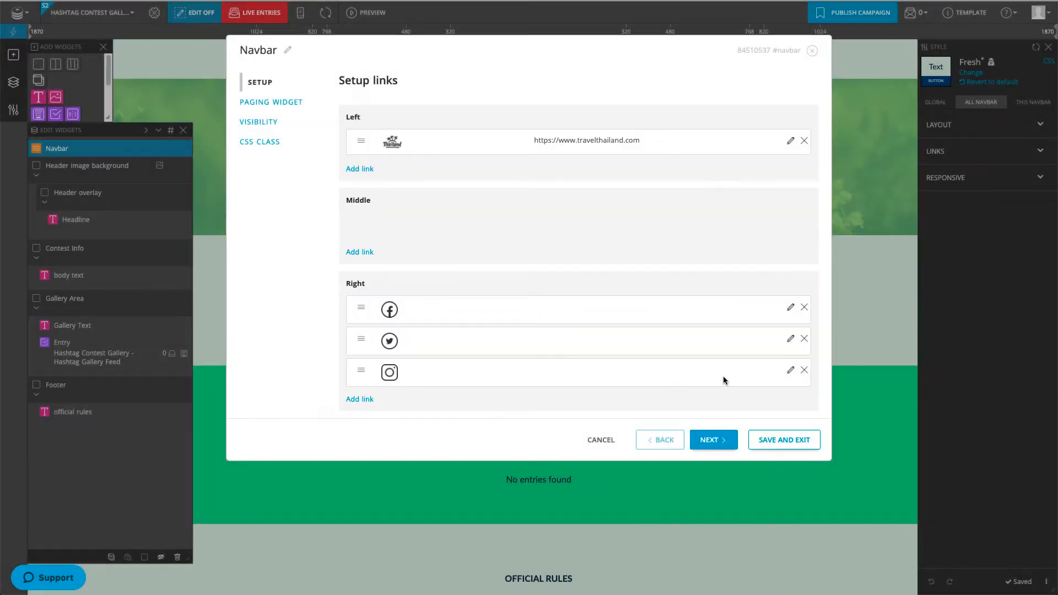
pyautogui.click(790, 309)
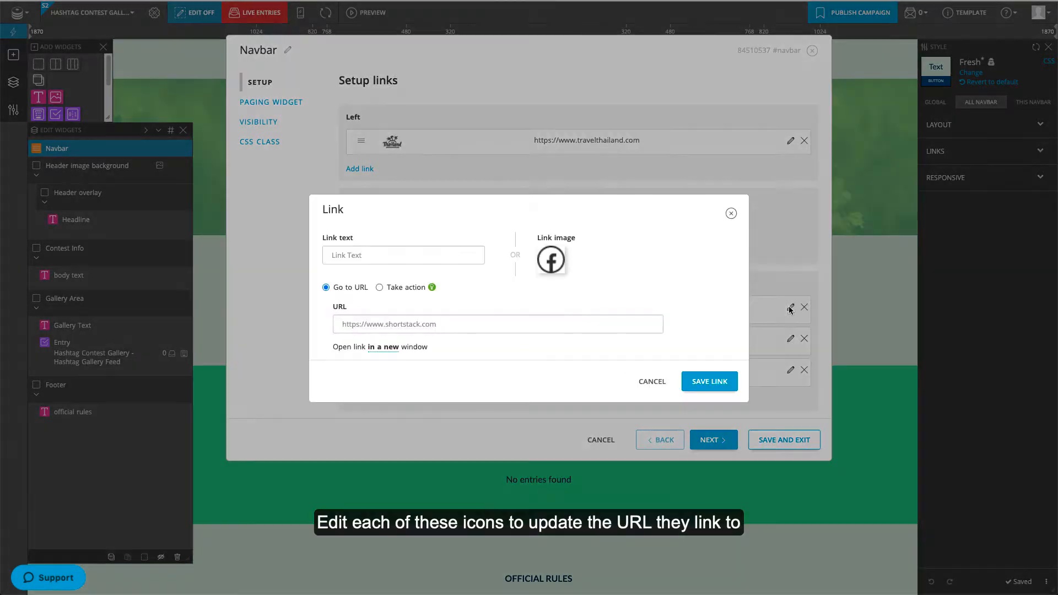
pyautogui.click(518, 321)
pyautogui.write('https://www.facebook.com/travelthailand')
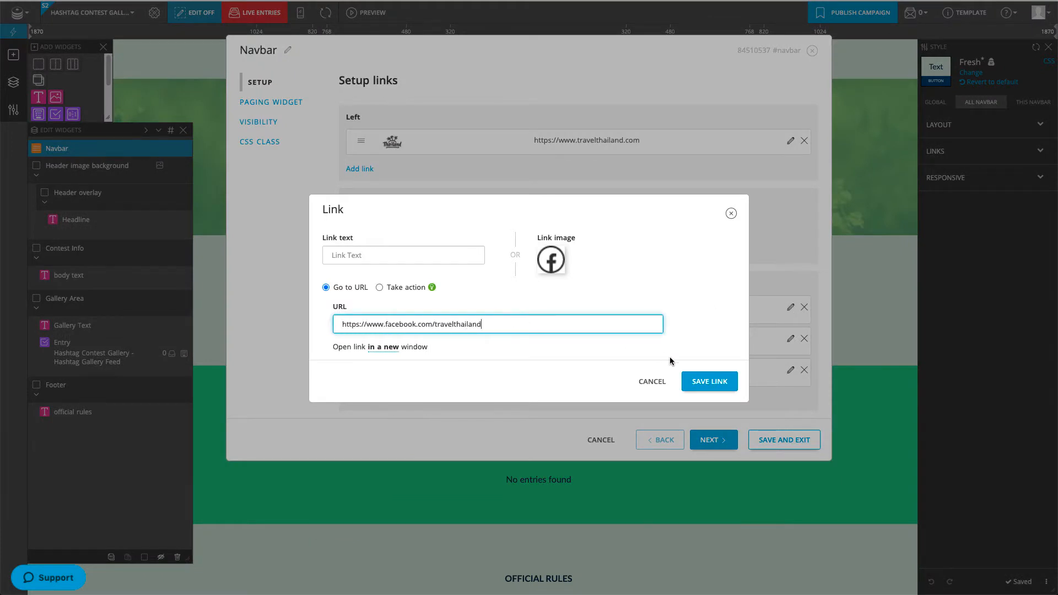
pyautogui.click(716, 383)
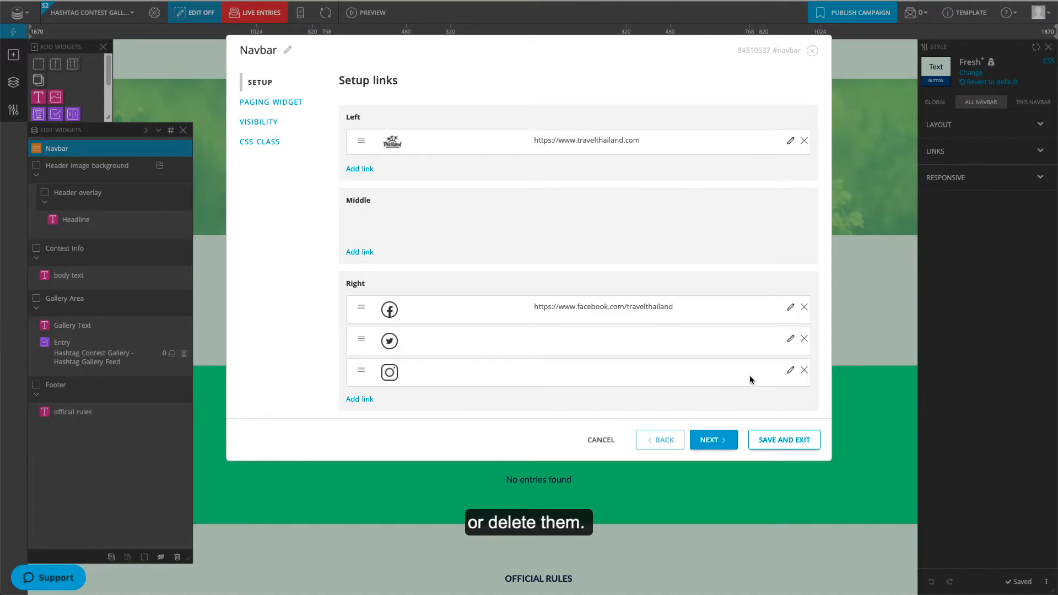
# Step: Delete the Twitter and Instagram links and save the navbar settings
pyautogui.click(804, 339)
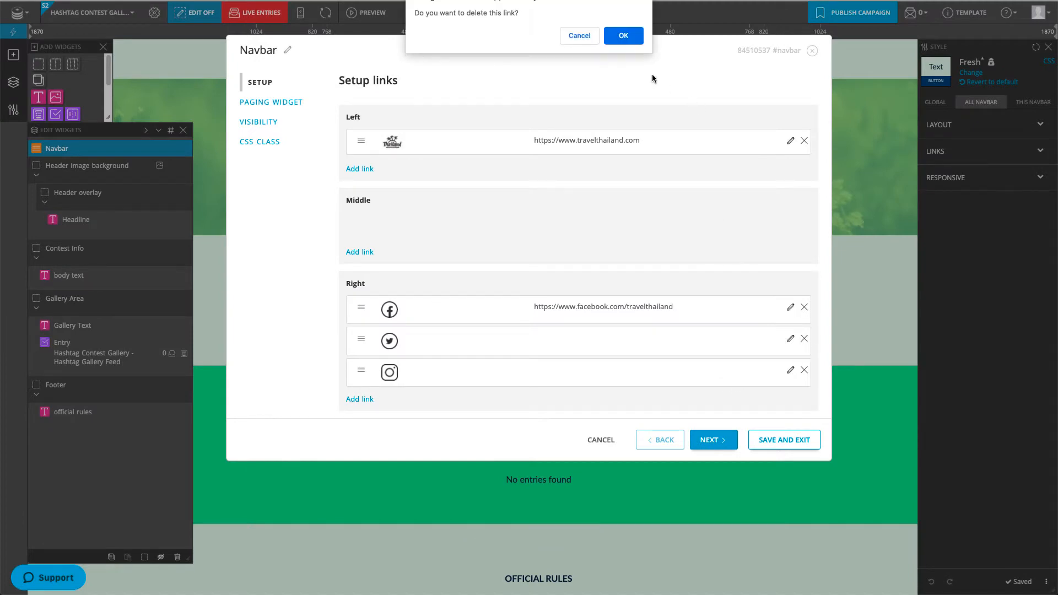
pyautogui.click(626, 40)
pyautogui.click(804, 340)
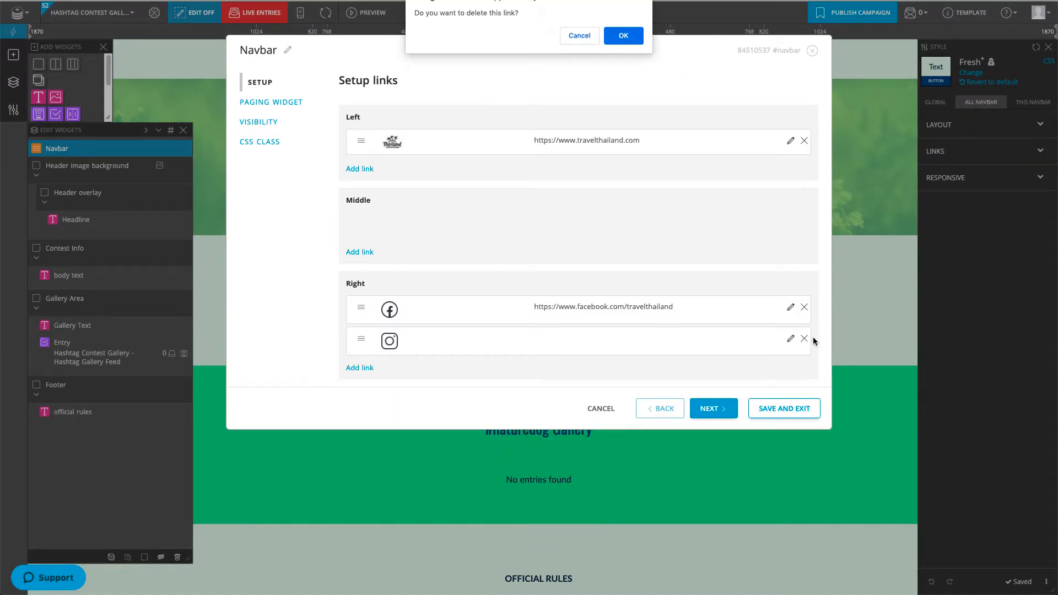
pyautogui.click(626, 39)
pyautogui.click(784, 378)
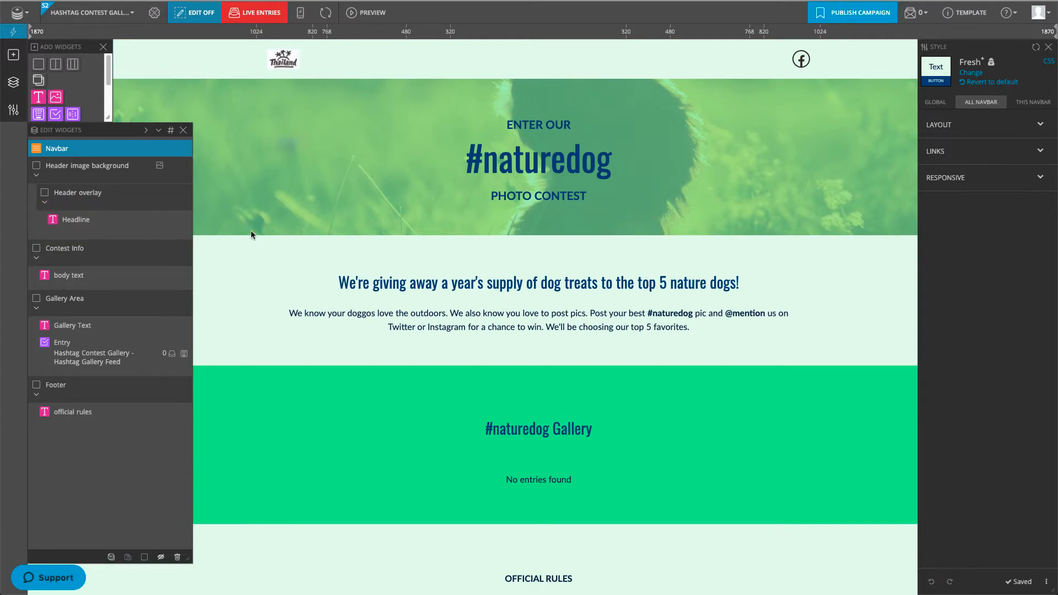
# Step: Change the banner headline to #longbeachresort with a 'HASHTAG PHOTO CONTEST FOR A CHAN…' line
pyautogui.click(183, 221)
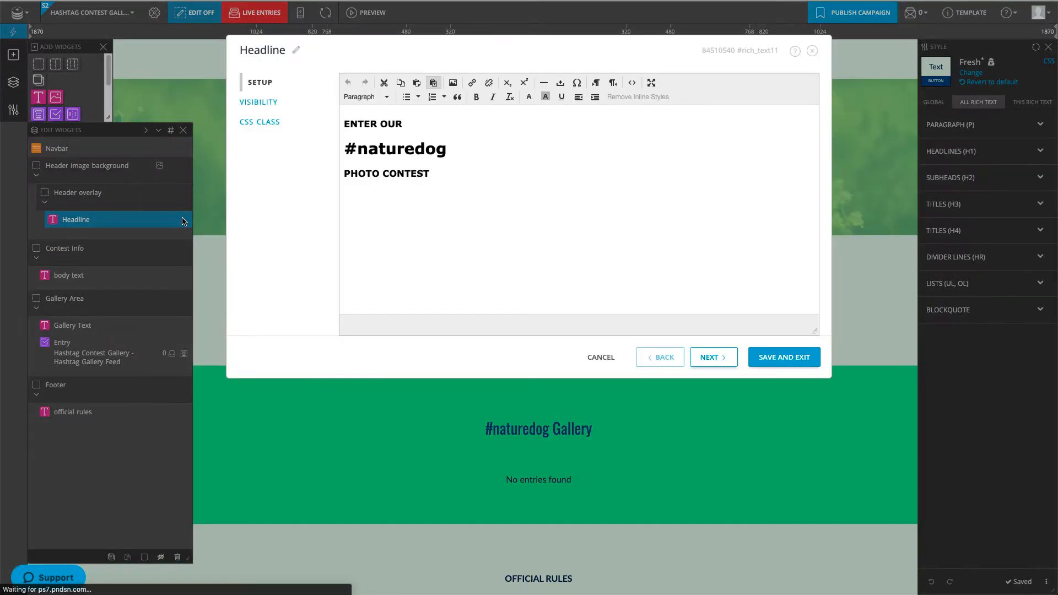
pyautogui.moveTo(447, 150); pyautogui.dragTo(344, 150)
pyautogui.write('#longbeachresort')
pyautogui.moveTo(452, 176); pyautogui.dragTo(335, 177)
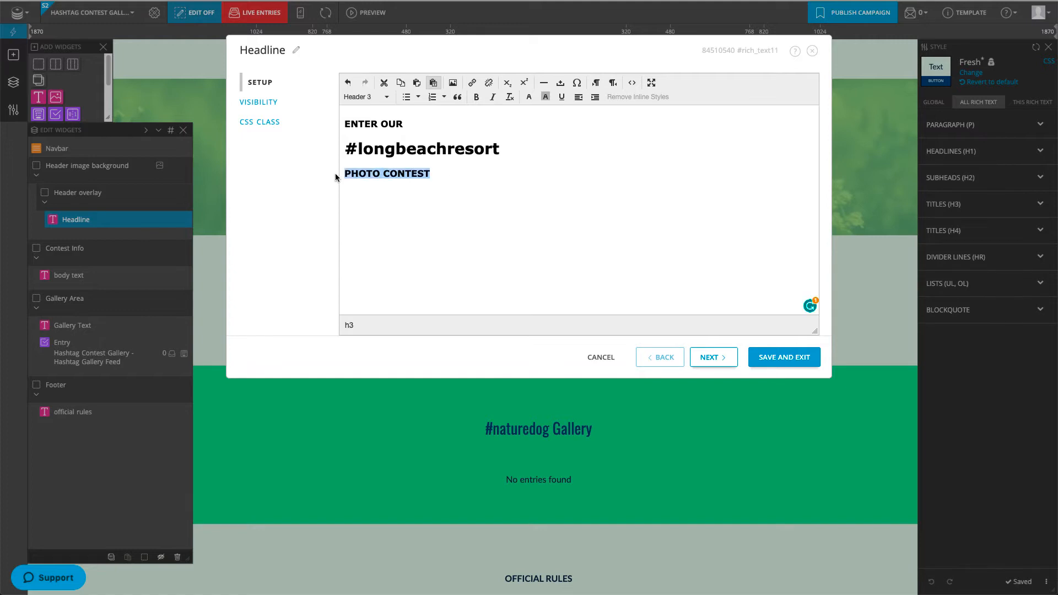
pyautogui.write('HASHTAG PHOTO CONTEST FOR A CHANCE TO WIN!')
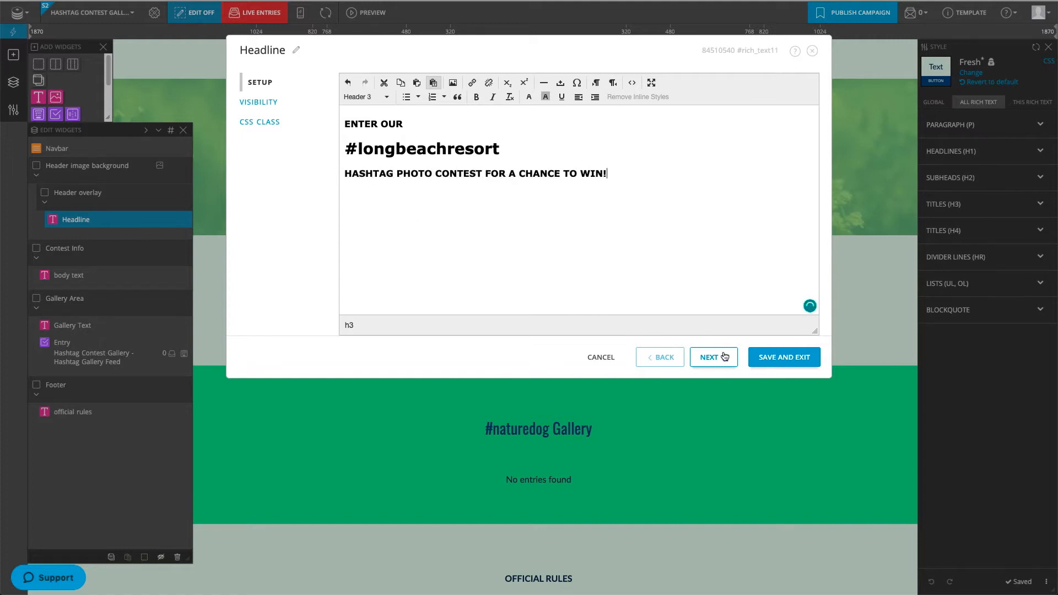
pyautogui.click(772, 359)
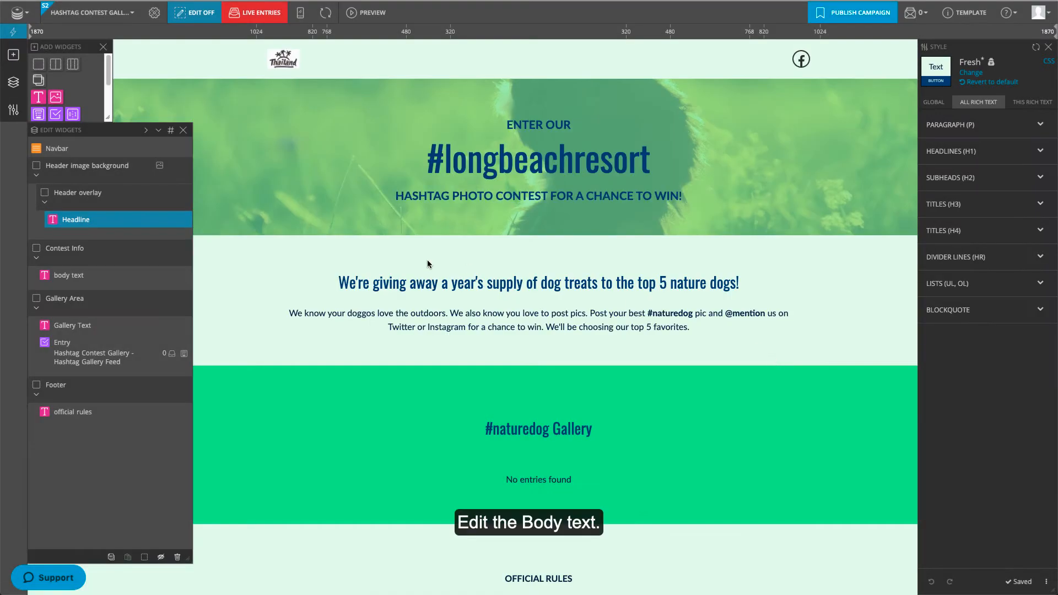
# Step: Rewrite the body text as 'WIN. STAY. PLAY!' with the TWO WEEK vacation giveaway paragraph
pyautogui.click(189, 275)
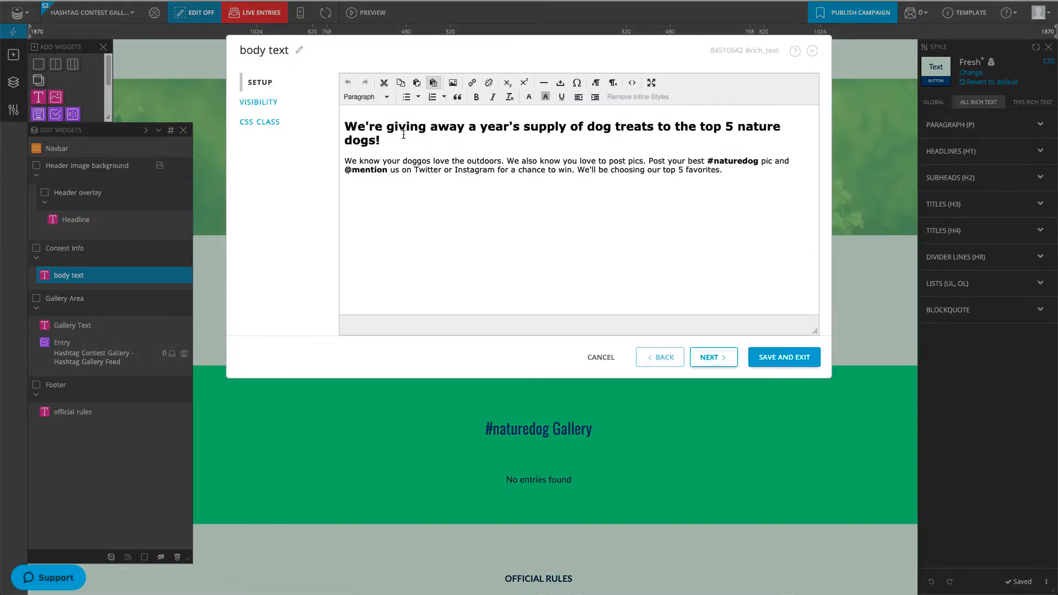
pyautogui.tripleClick(385, 141)
pyautogui.write('WIN. STAY. PLAY!')
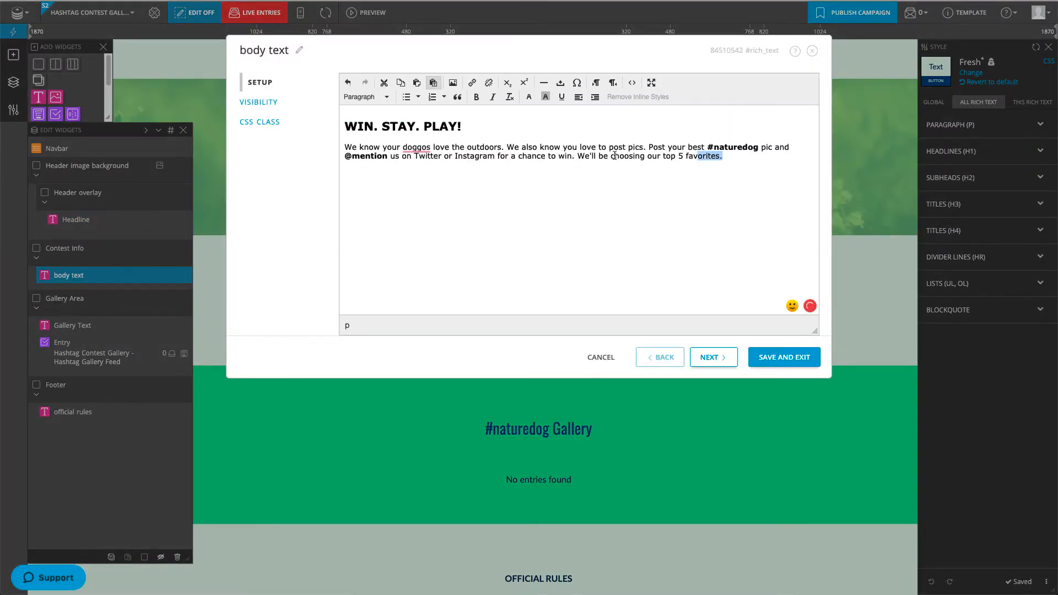
pyautogui.moveTo(722, 157); pyautogui.dragTo(333, 147)
pyautogui.write("We're giving away a TWO WEEK")
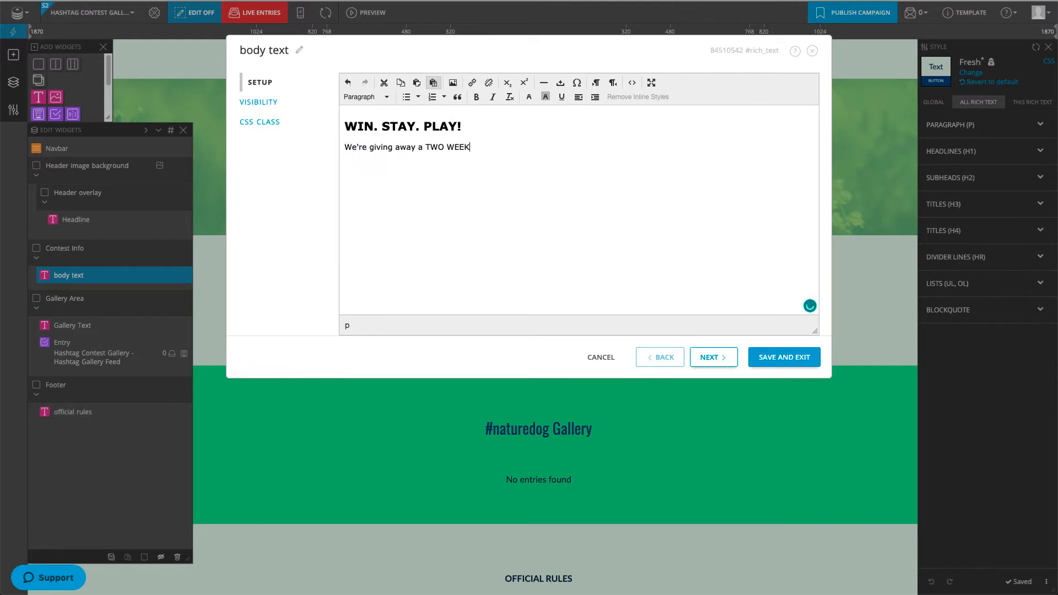
pyautogui.write(' vacation to one lucky winner. Post a photo with #longbeachresort ')
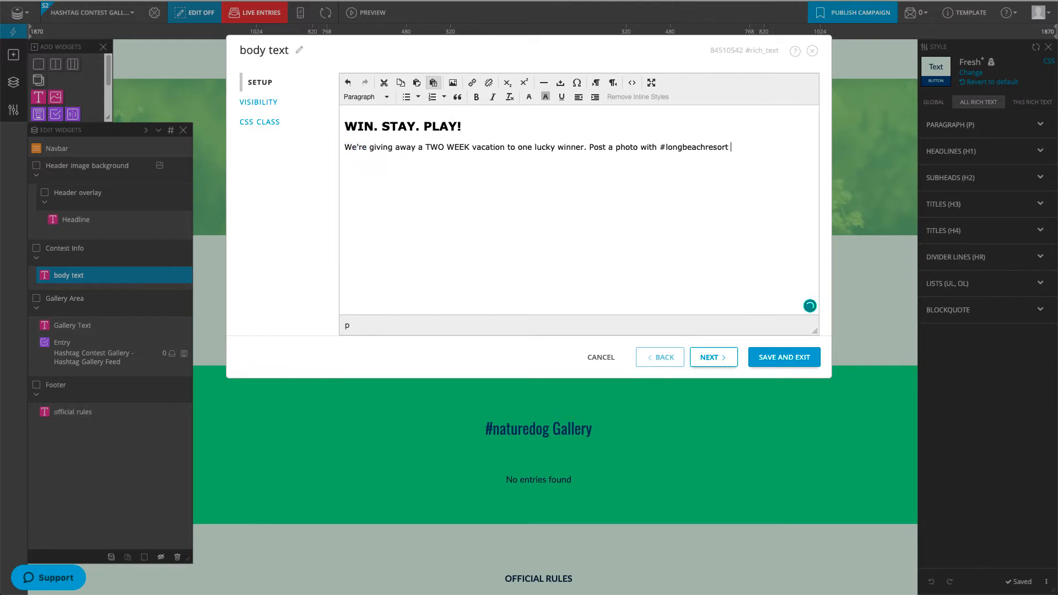
pyautogui.write("and also @travelthailand on Instagram and you'll automatically be entered to win.")
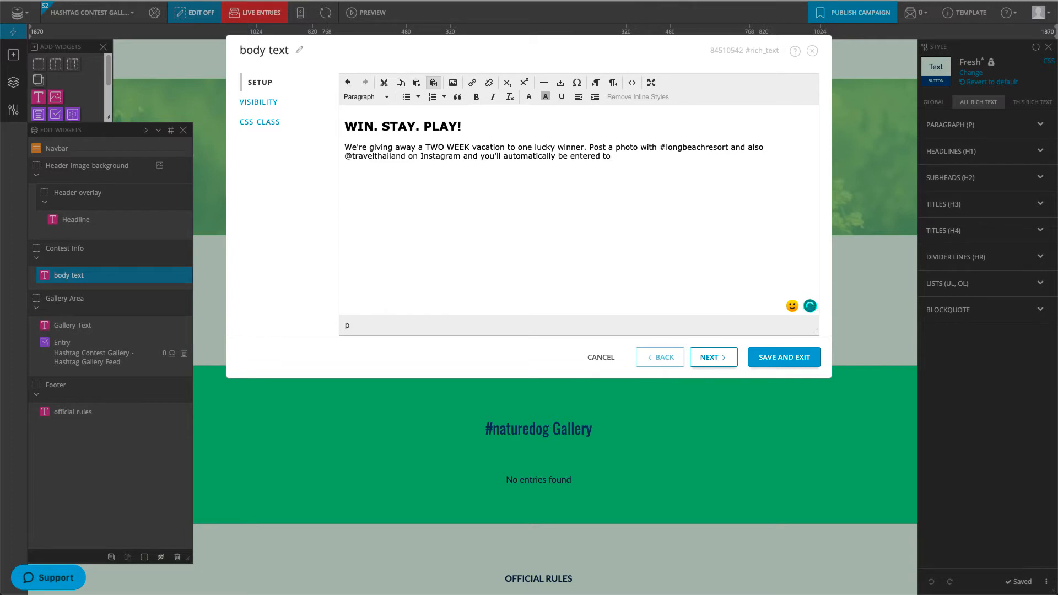
pyautogui.click(798, 359)
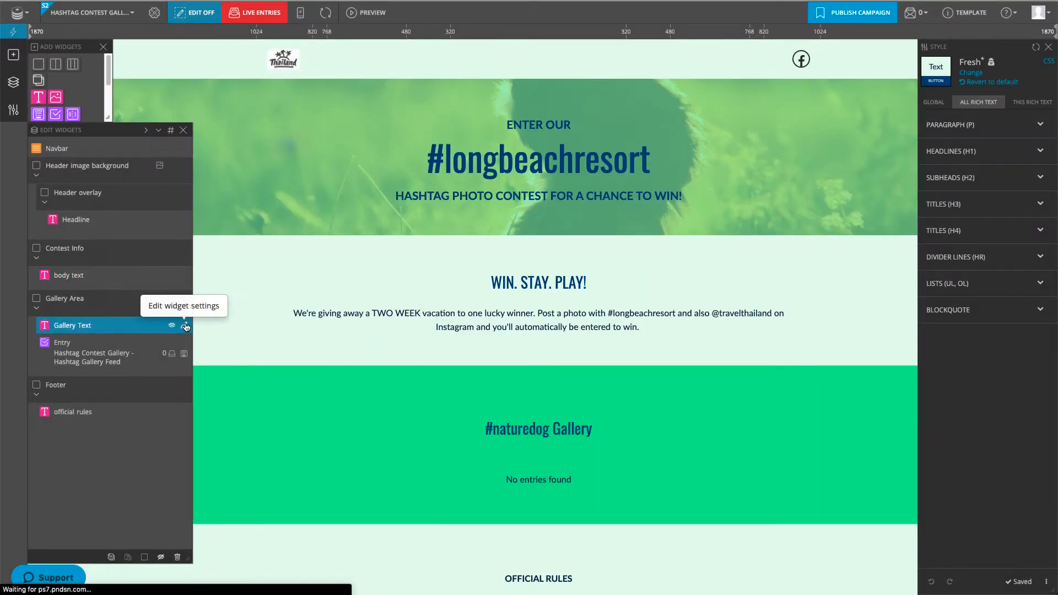
# Step: Replace 'naturedog' with 'longbeachresort' in the gallery heading and save it
pyautogui.click(190, 325)
pyautogui.moveTo(417, 127); pyautogui.dragTo(363, 122)
pyautogui.write('longbeachresort Gallery')
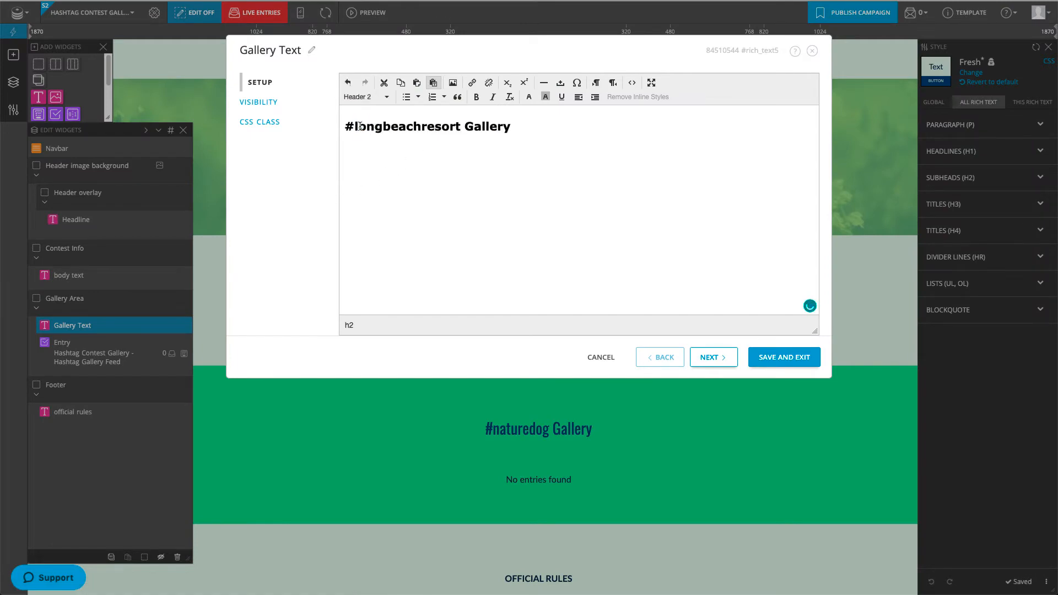
pyautogui.click(764, 355)
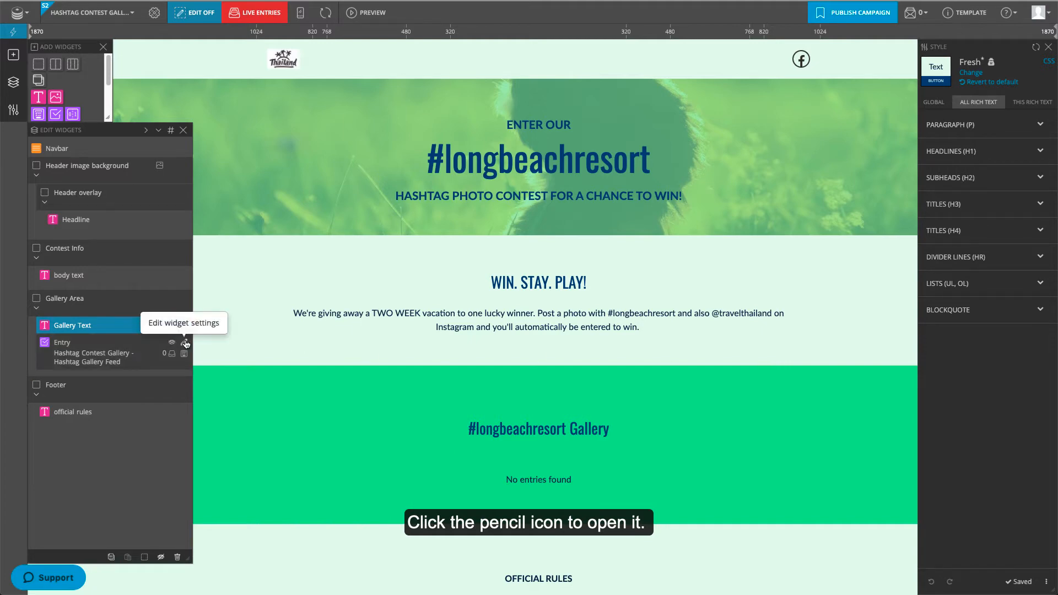
# Step: Set the entry gallery's source to Dream Vacation Giveaway - Spring 2020
pyautogui.click(190, 342)
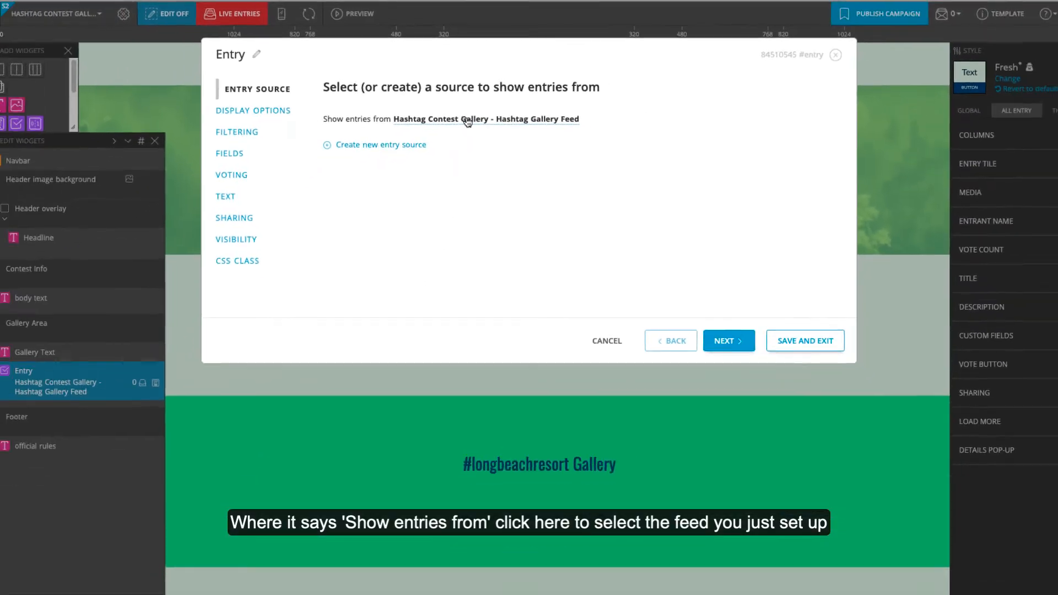
pyautogui.click(438, 174)
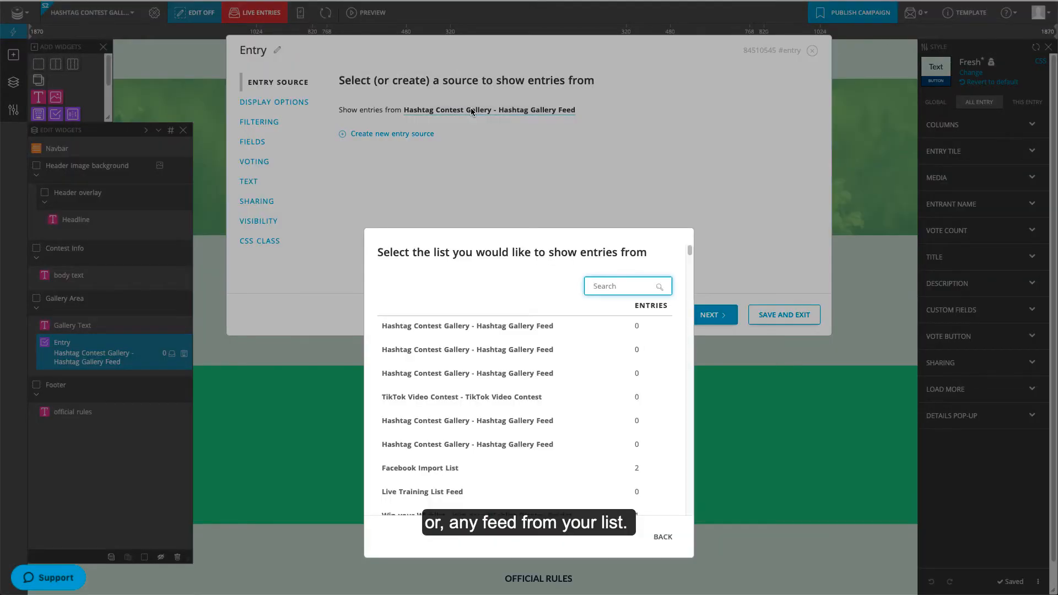
pyautogui.moveTo(689, 251); pyautogui.dragTo(688, 290)
pyautogui.click(551, 480)
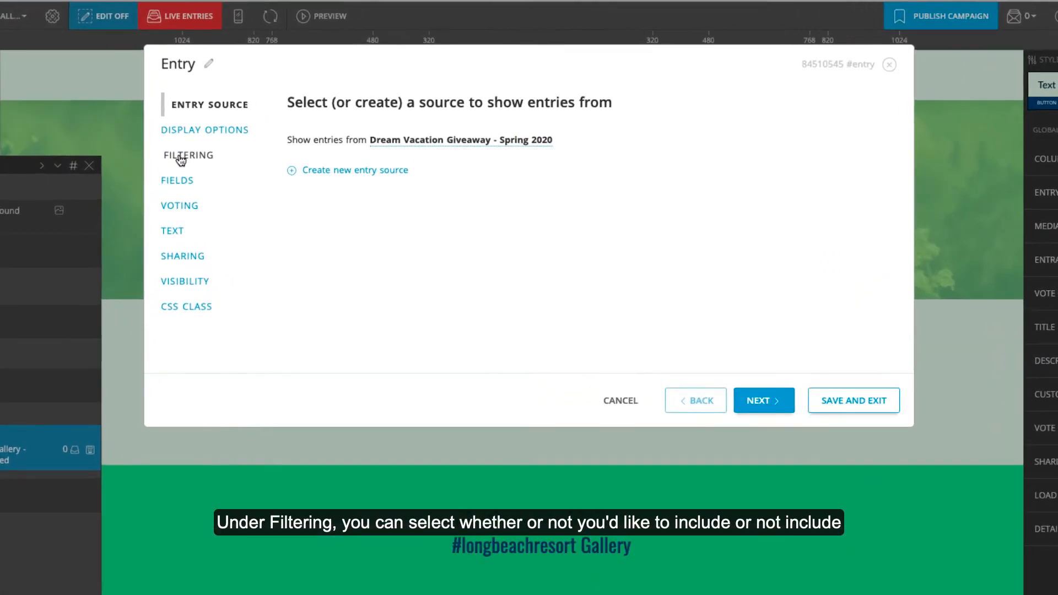
# Step: Exclude unapproved entries and hide the entry description in both popup and tile
pyautogui.click(295, 130)
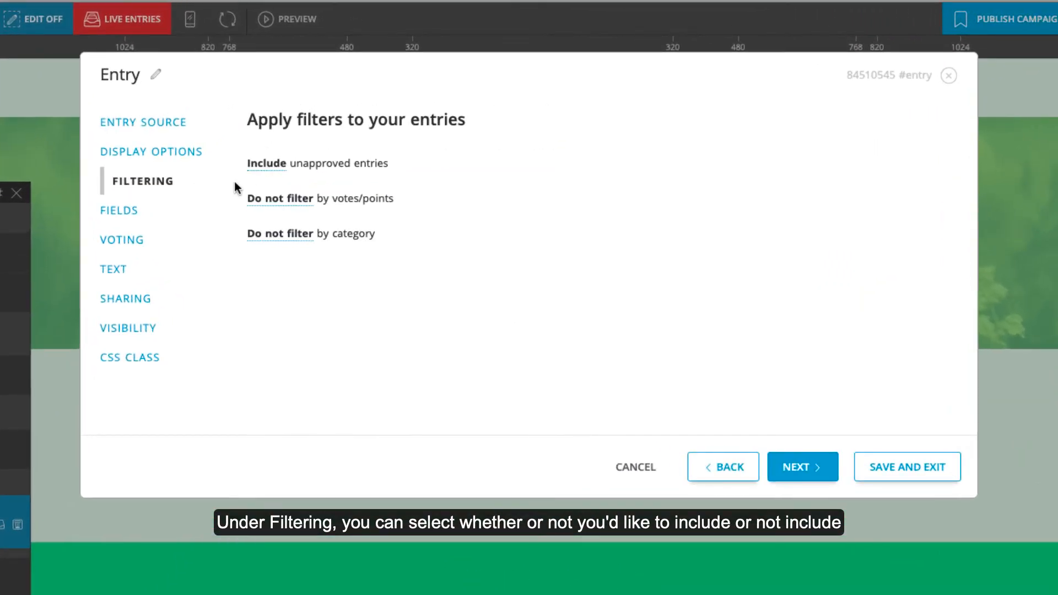
pyautogui.click(268, 165)
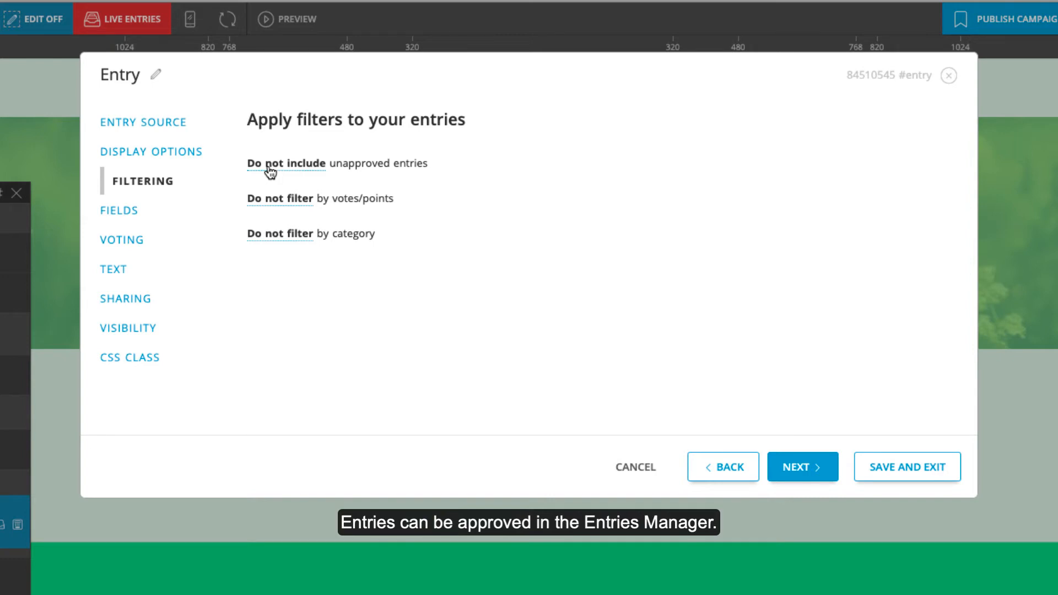
pyautogui.click(138, 204)
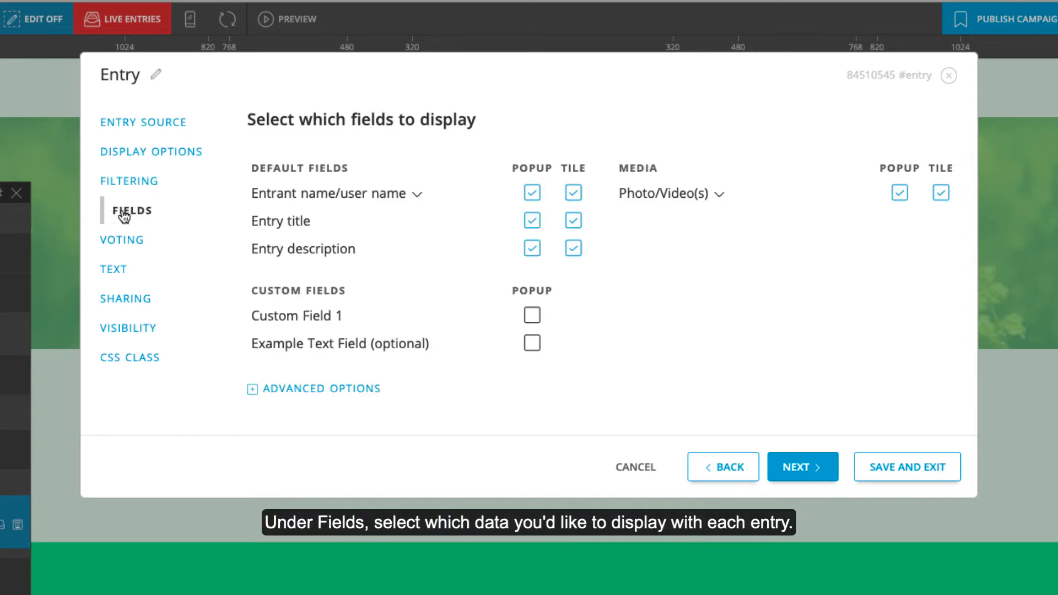
pyautogui.click(532, 249)
pyautogui.click(573, 248)
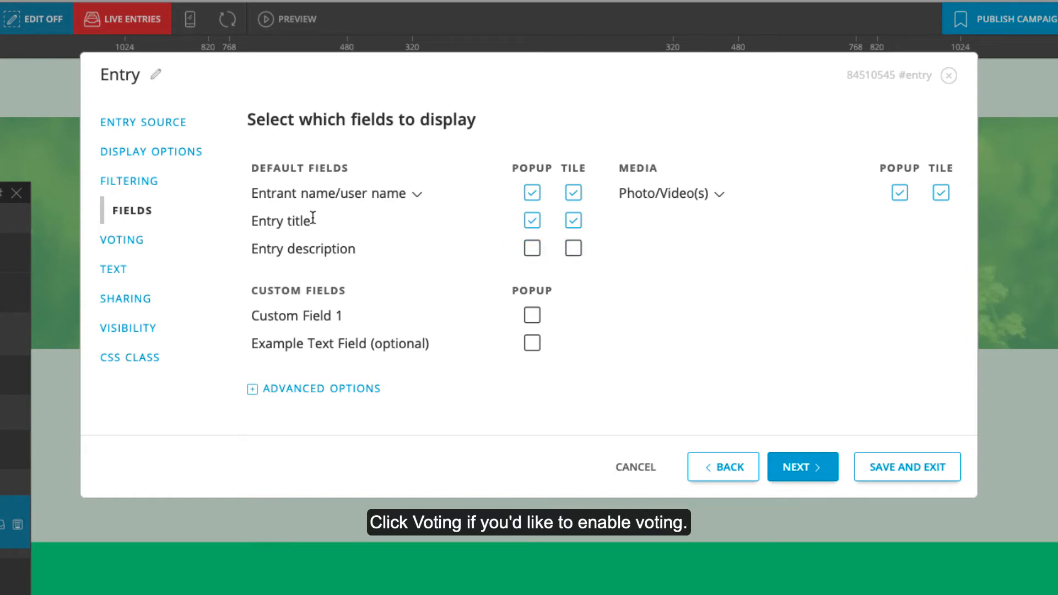
pyautogui.click(130, 241)
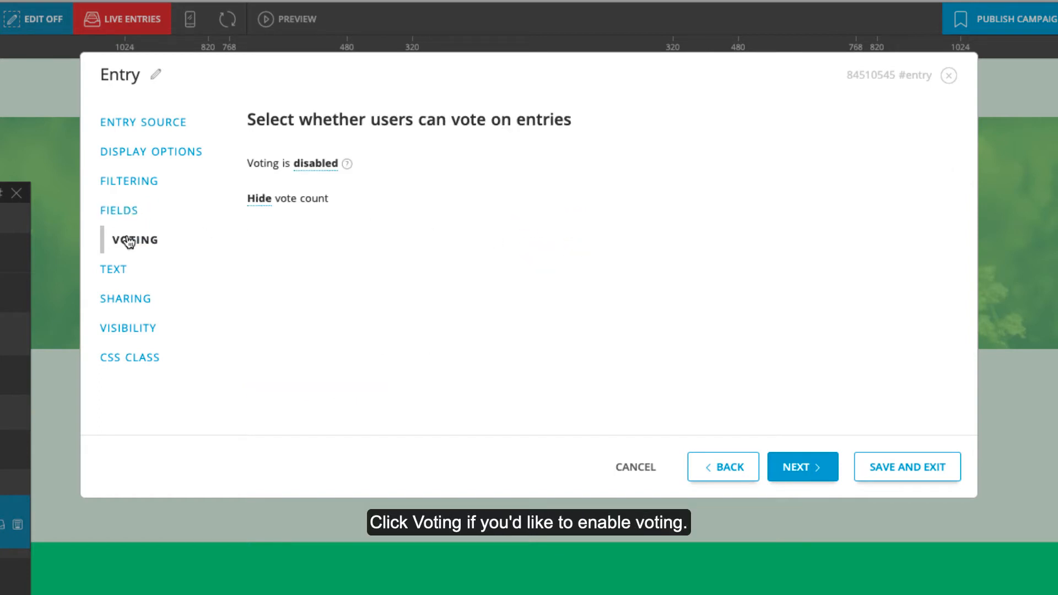
# Step: Enable voting from Nov 22, 2020 to Dec 22, 2020 and save the Entry settings
pyautogui.click(317, 164)
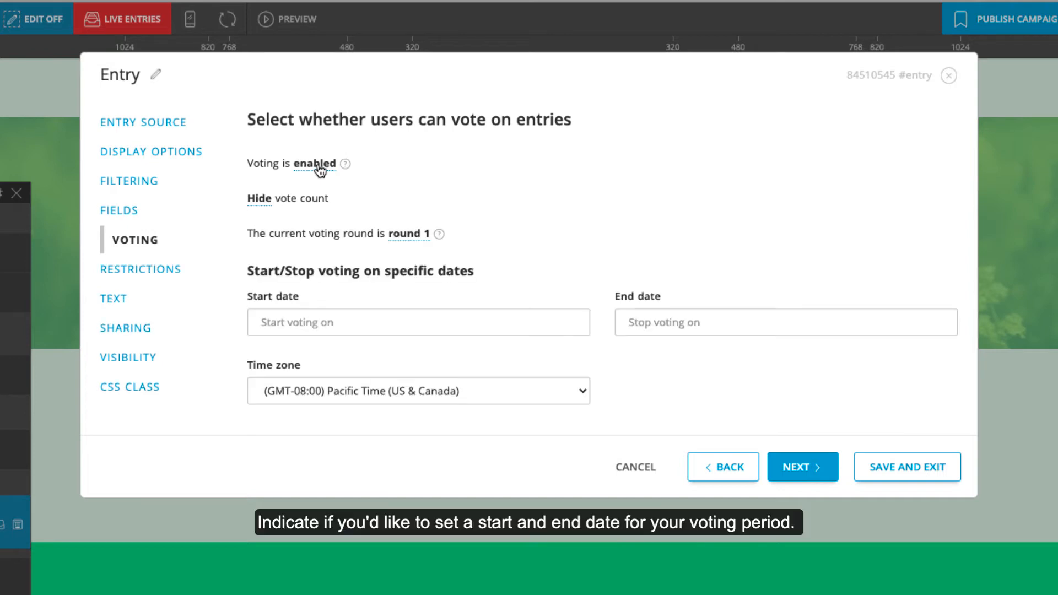
pyautogui.click(340, 315)
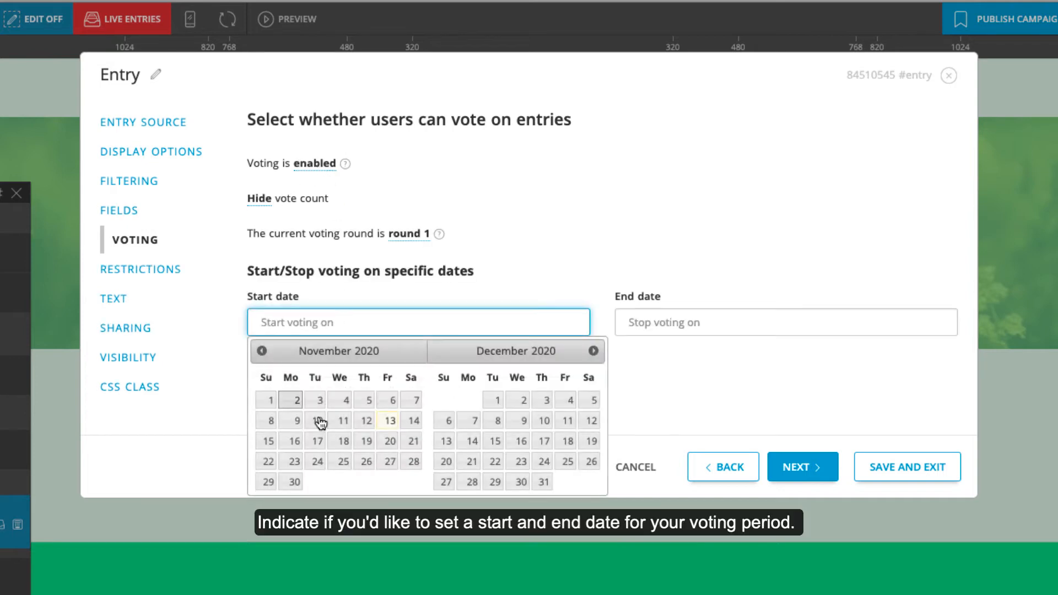
pyautogui.click(270, 462)
pyautogui.click(636, 323)
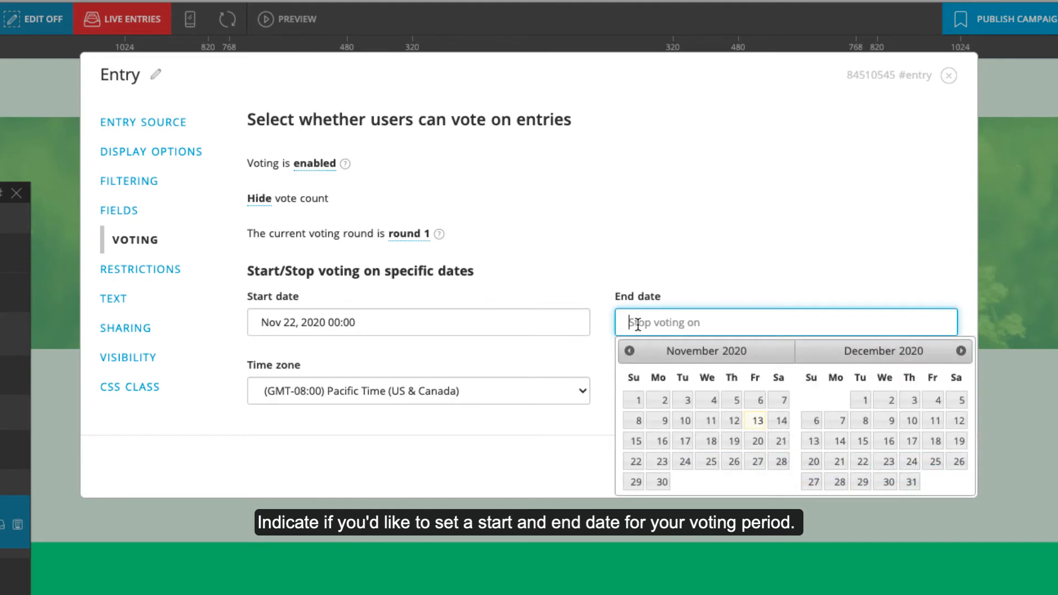
pyautogui.click(864, 462)
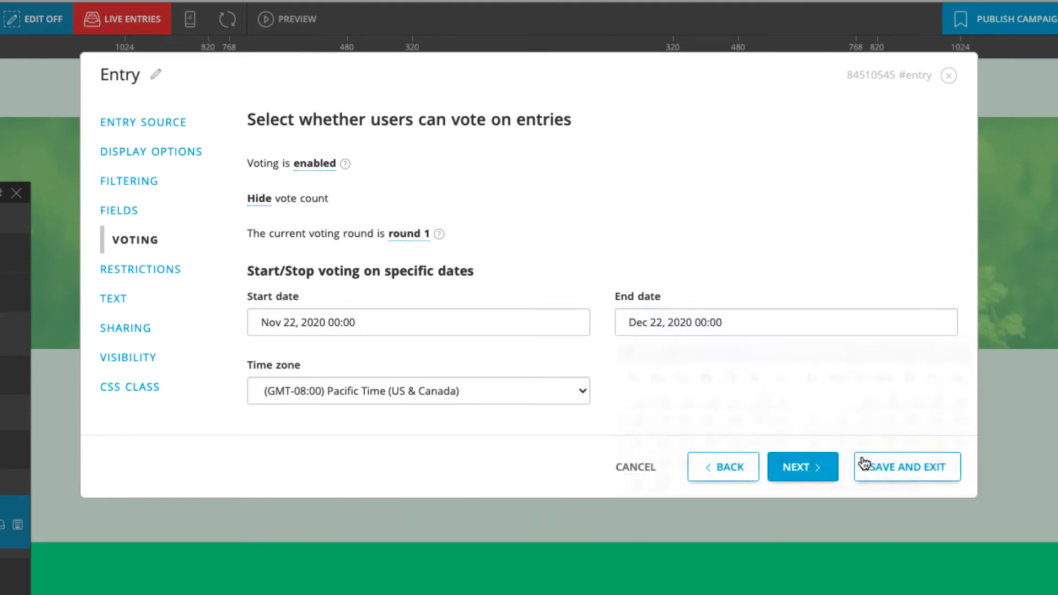
pyautogui.click(145, 270)
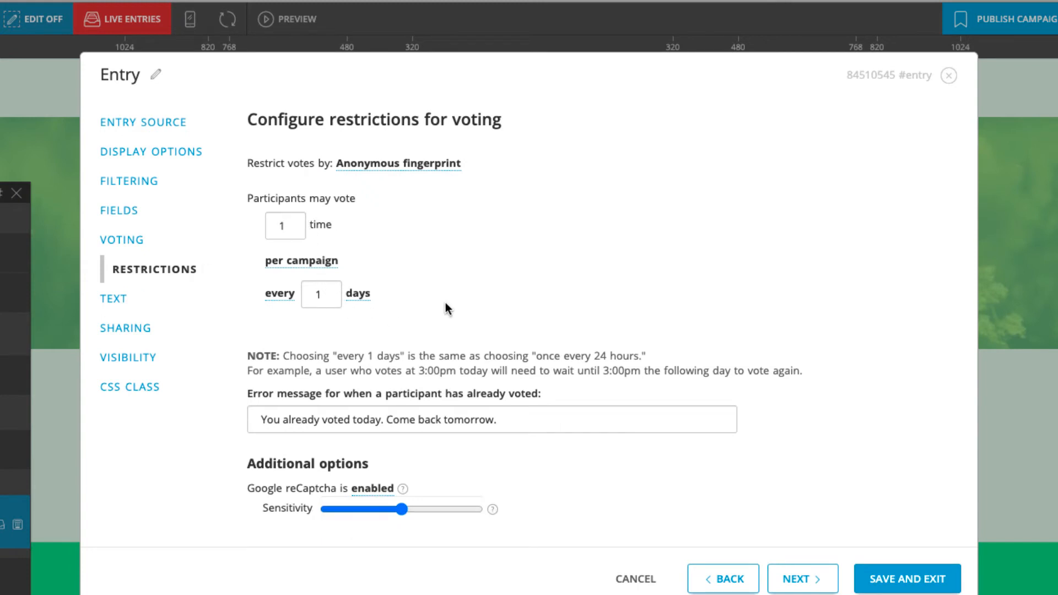
pyautogui.click(901, 578)
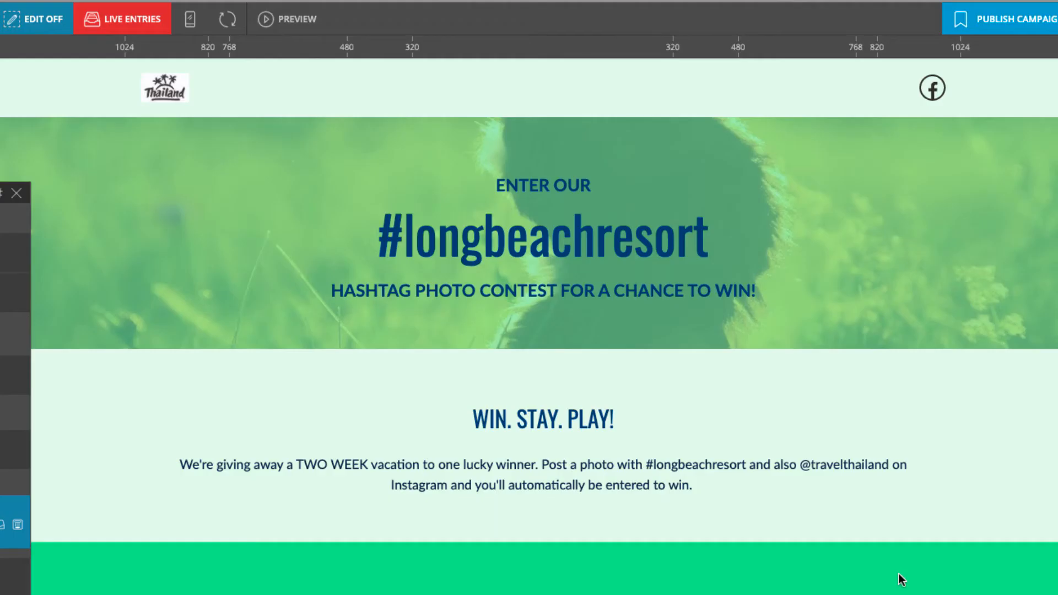
# Step: Scroll below the gallery and open the OFFICIAL RULES text widget's settings
pyautogui.scroll(-6, 784, 397)
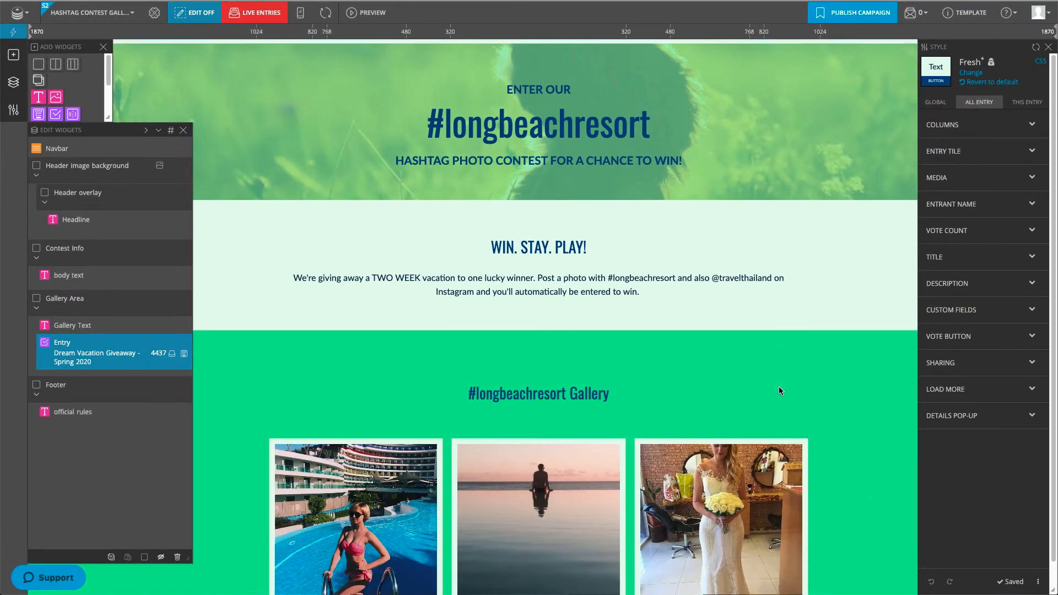
pyautogui.scroll(-15, 779, 387)
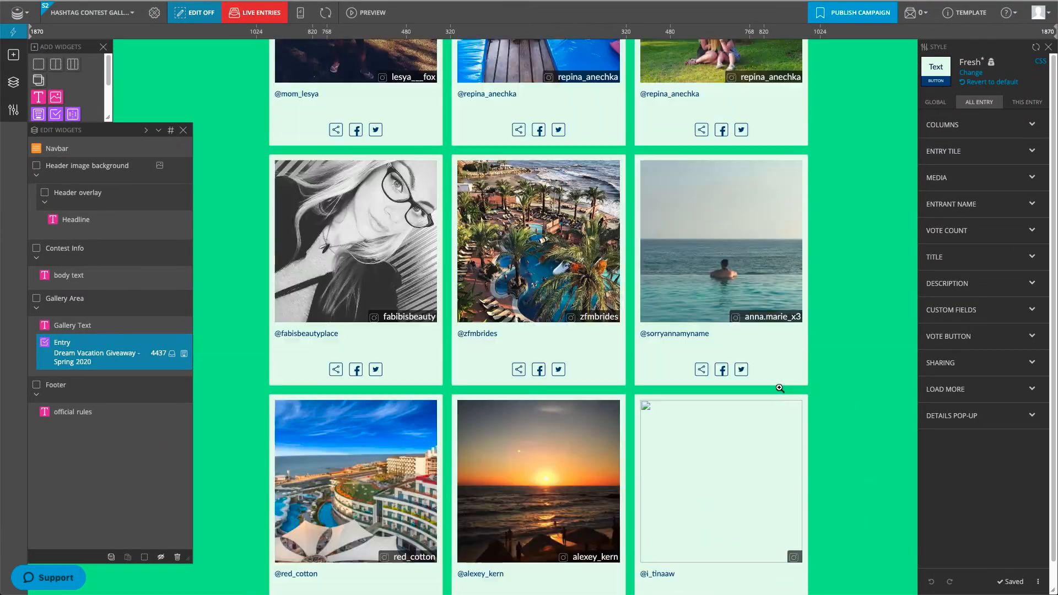
pyautogui.scroll(-10, 779, 388)
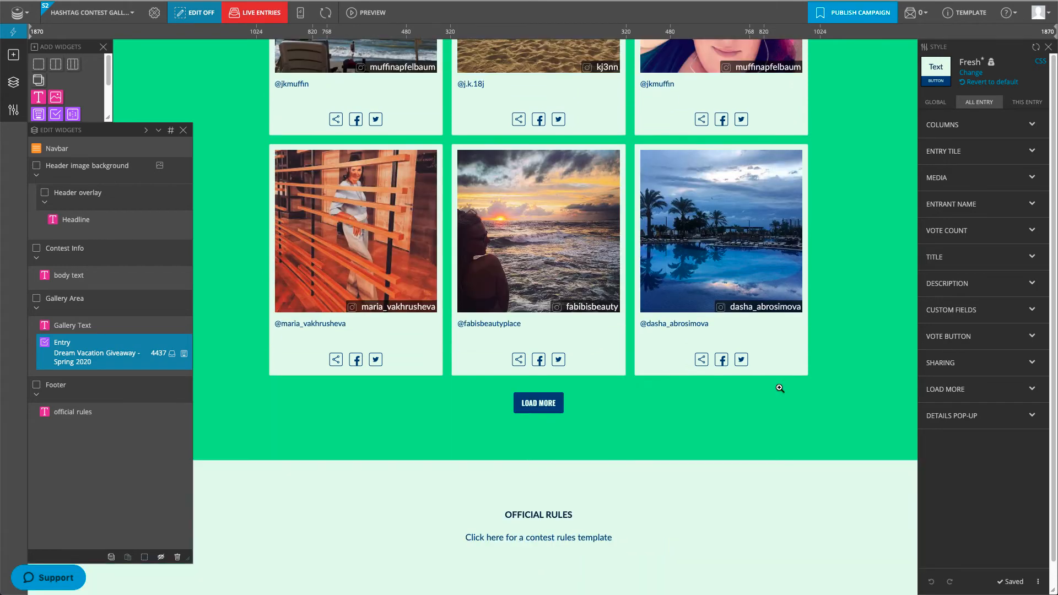
pyautogui.click(185, 412)
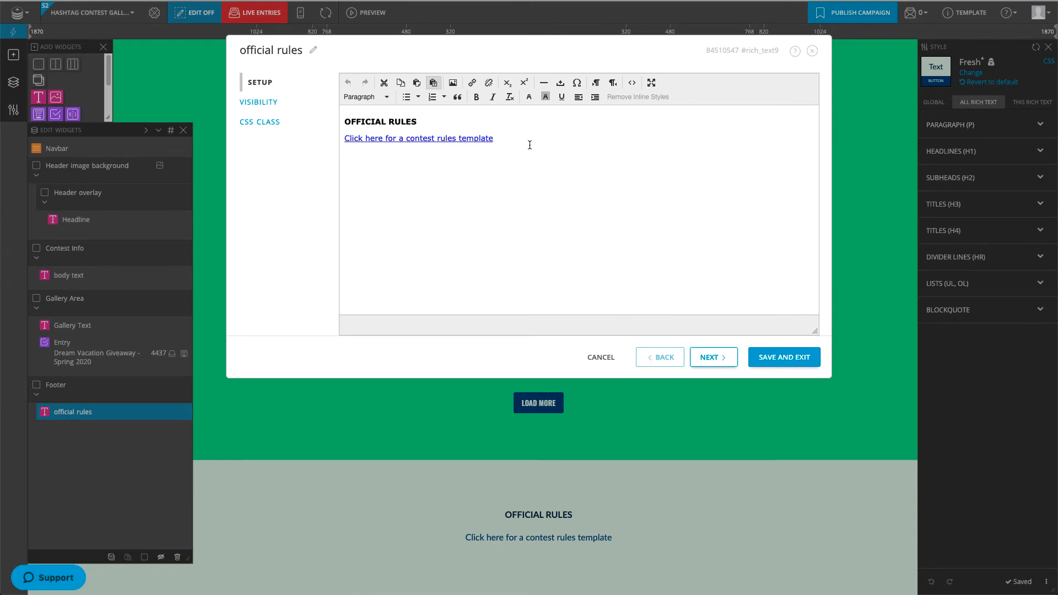
# Step: Replace the rules template link line with the pasted contest rules text and save
pyautogui.moveTo(529, 145); pyautogui.dragTo(347, 138)
pyautogui.hotkey('ctrl', 'v')
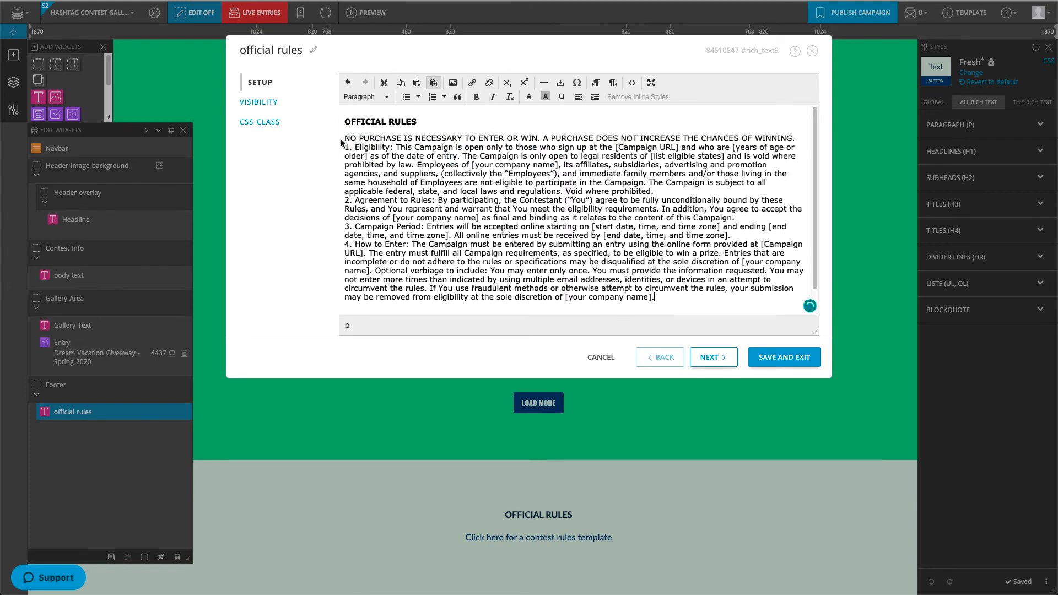
pyautogui.click(784, 358)
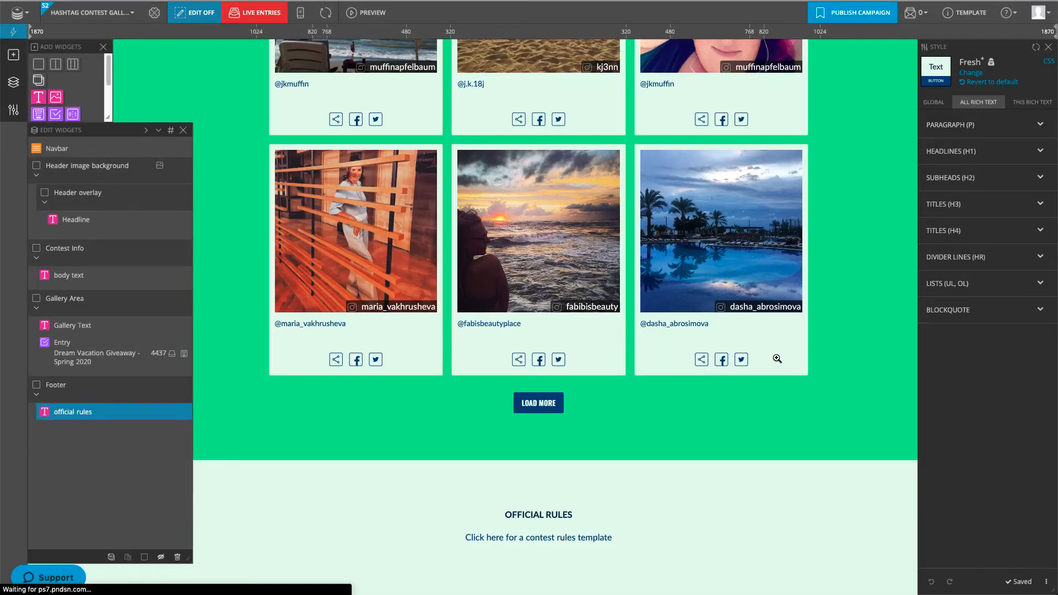
pyautogui.scroll(-3, 650, 362)
pyautogui.scroll(10, 650, 362)
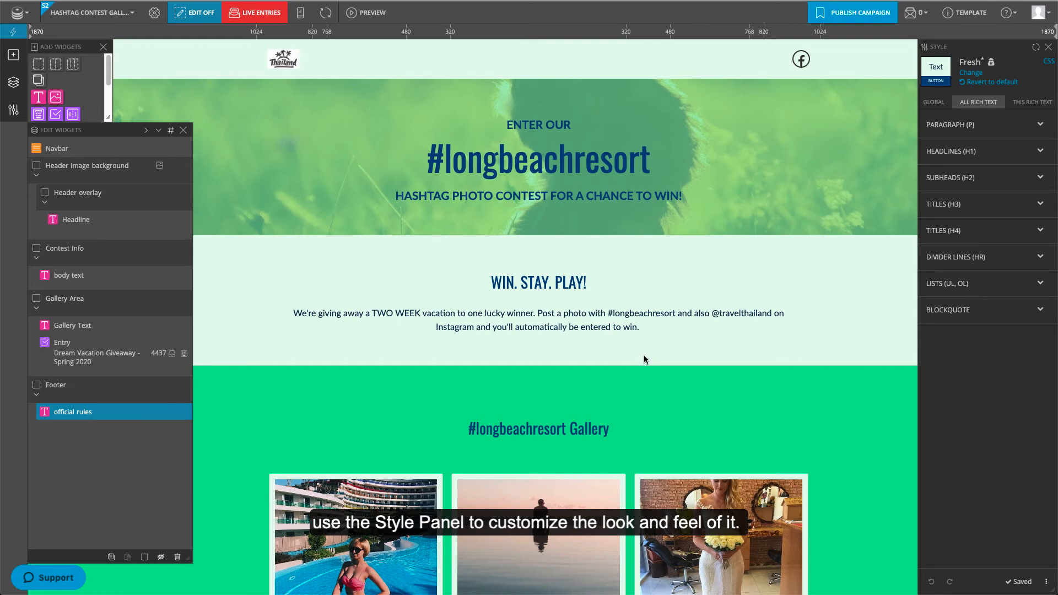
# Step: Switch the page theme to Simple Blue and select the header image background container
pyautogui.click(972, 74)
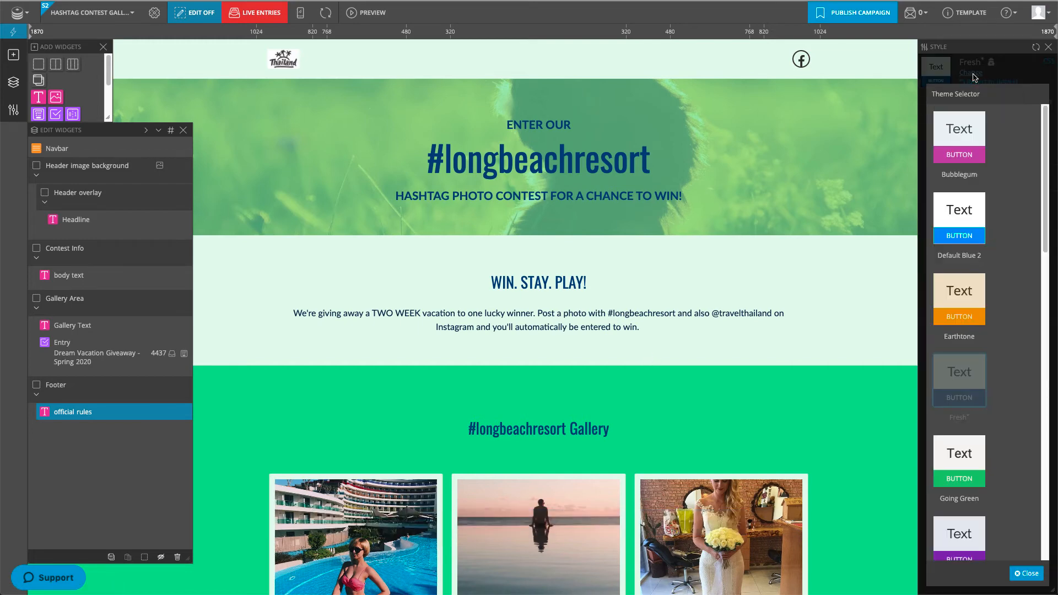
pyautogui.scroll(-8, 1022, 326)
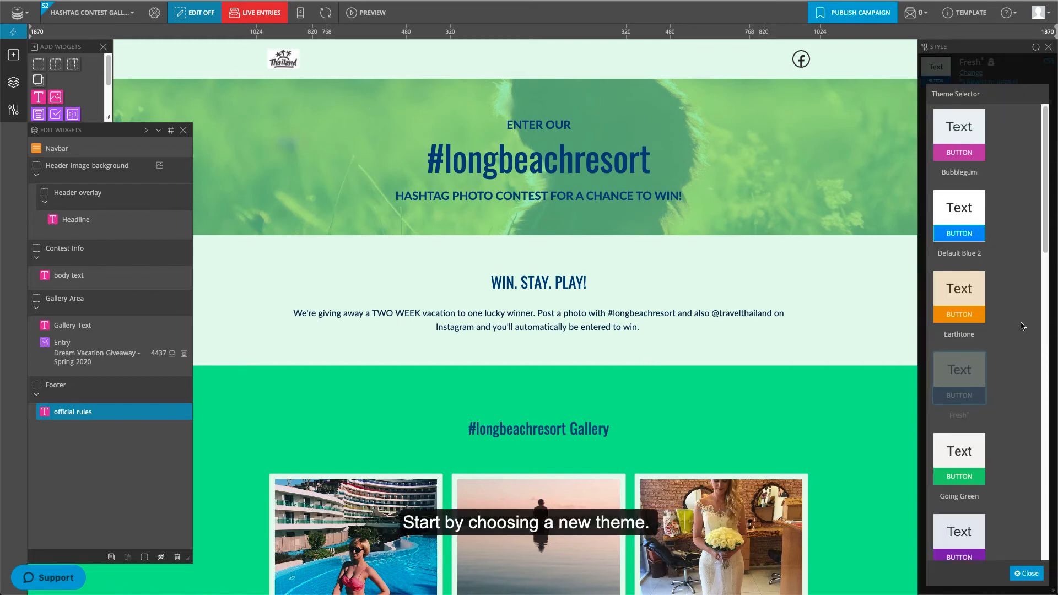
pyautogui.scroll(-6, 1022, 326)
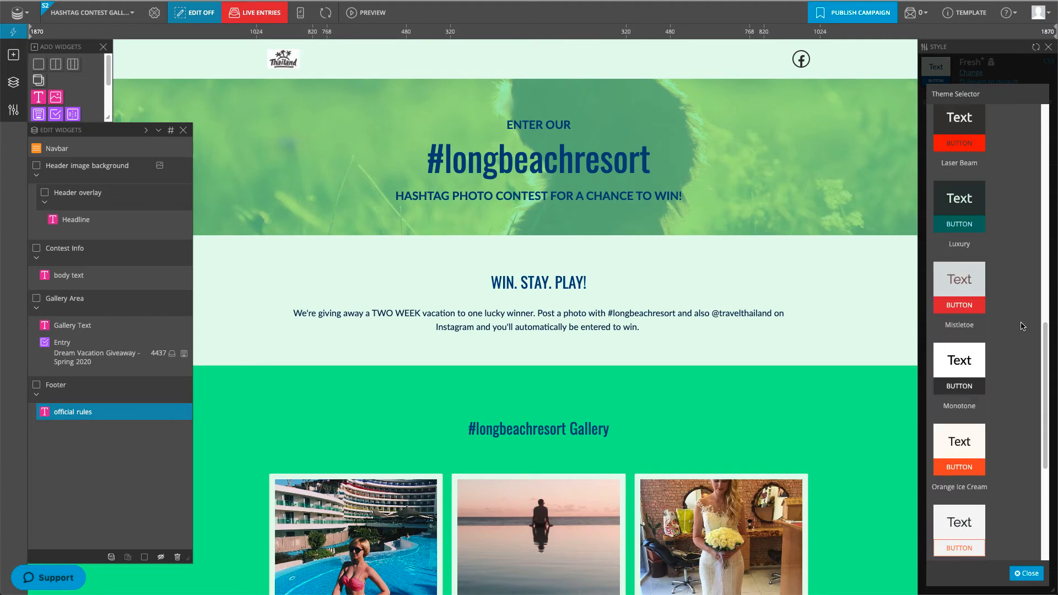
pyautogui.click(962, 404)
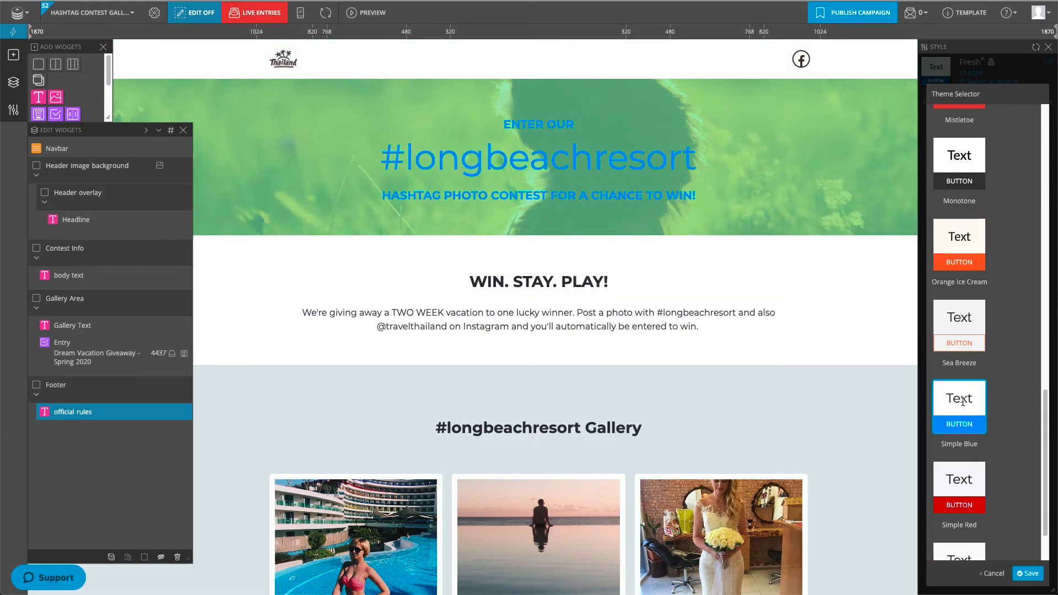
pyautogui.click(1030, 574)
pyautogui.click(108, 166)
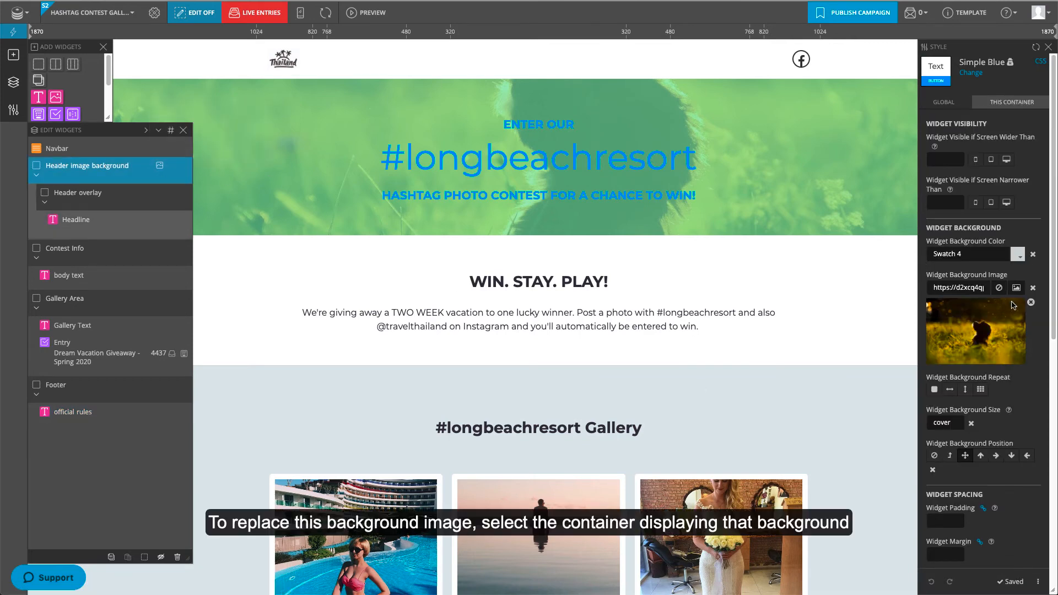
# Step: Replace the header's field background image with the tropical beach photo of longtail boats
pyautogui.click(1030, 303)
pyautogui.click(1017, 291)
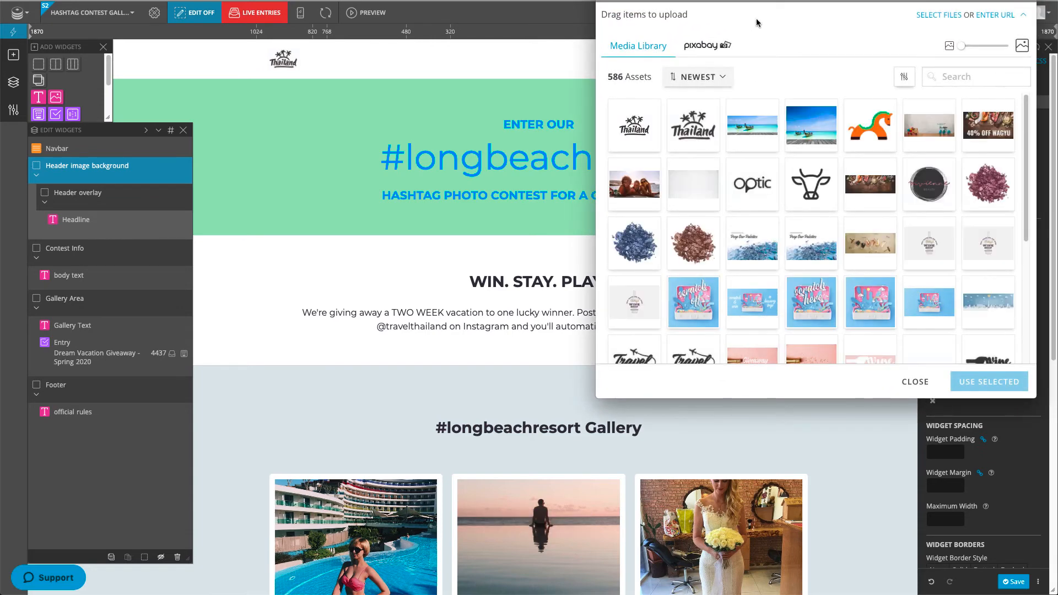
pyautogui.click(752, 122)
pyautogui.click(1006, 380)
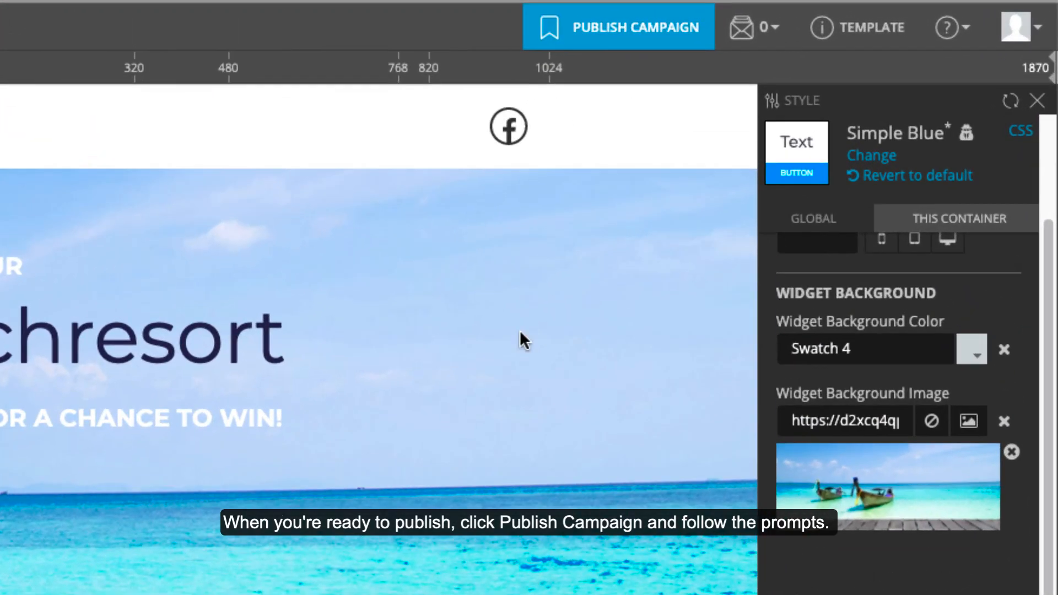
# Step: Publish the campaign as a landing page on the custom subdomain 'vacationgiveaway'
pyautogui.click(616, 27)
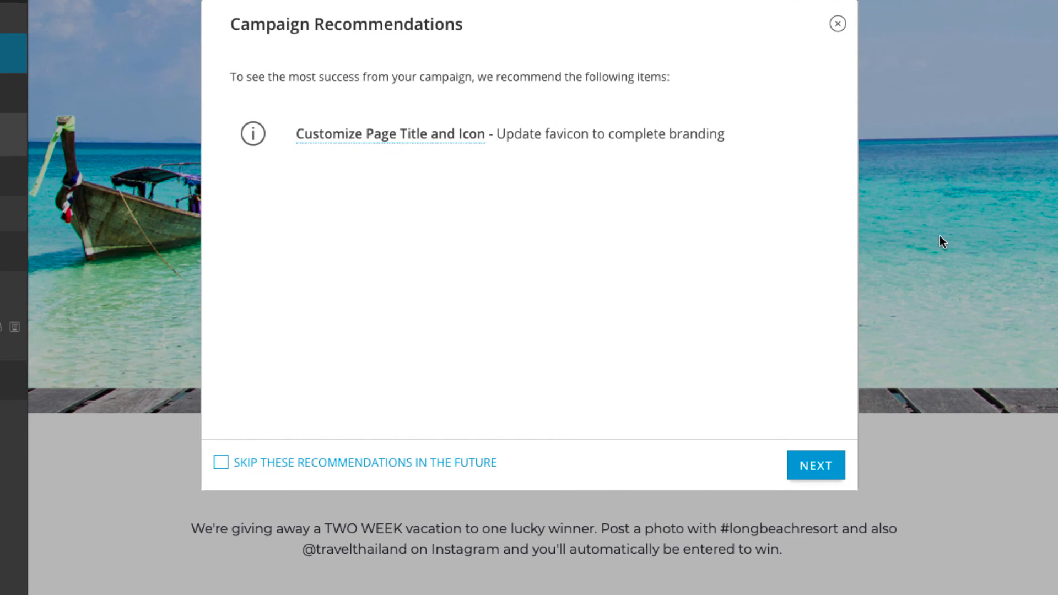
pyautogui.click(828, 469)
pyautogui.click(337, 259)
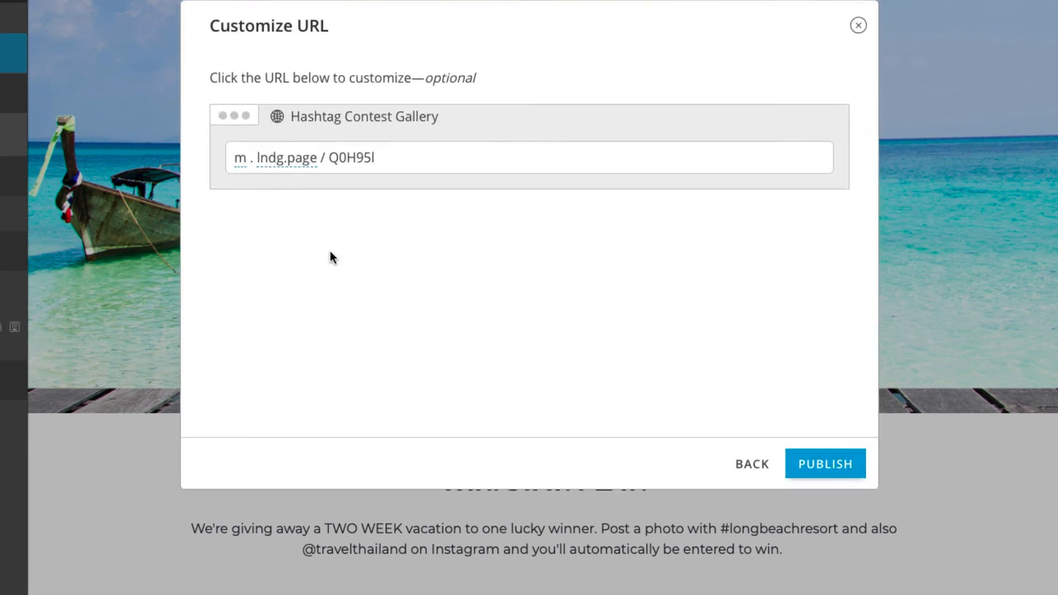
pyautogui.click(241, 167)
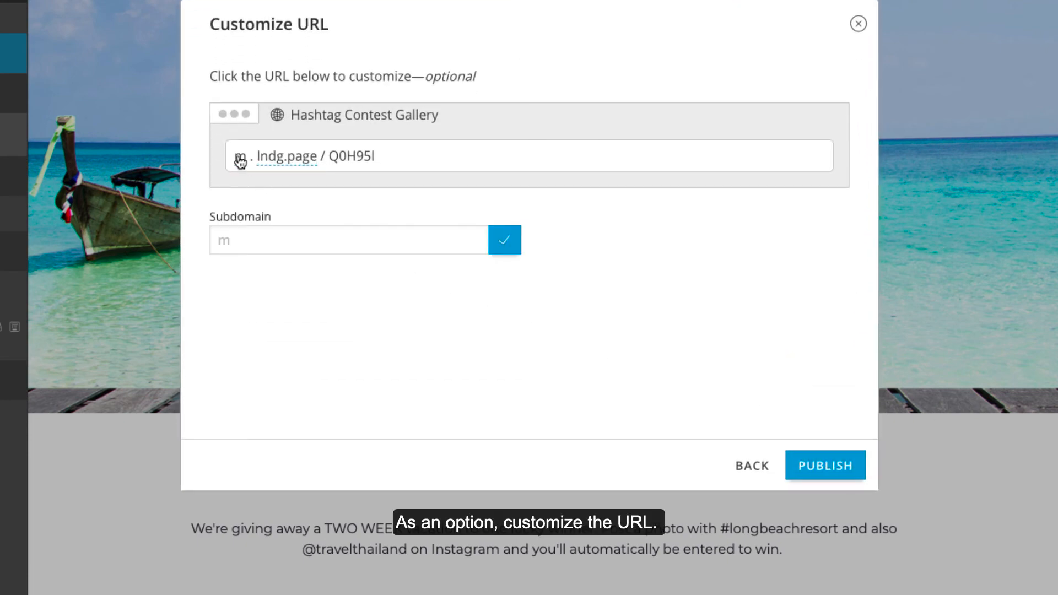
pyautogui.click(246, 238)
pyautogui.write('vacationgiveaway')
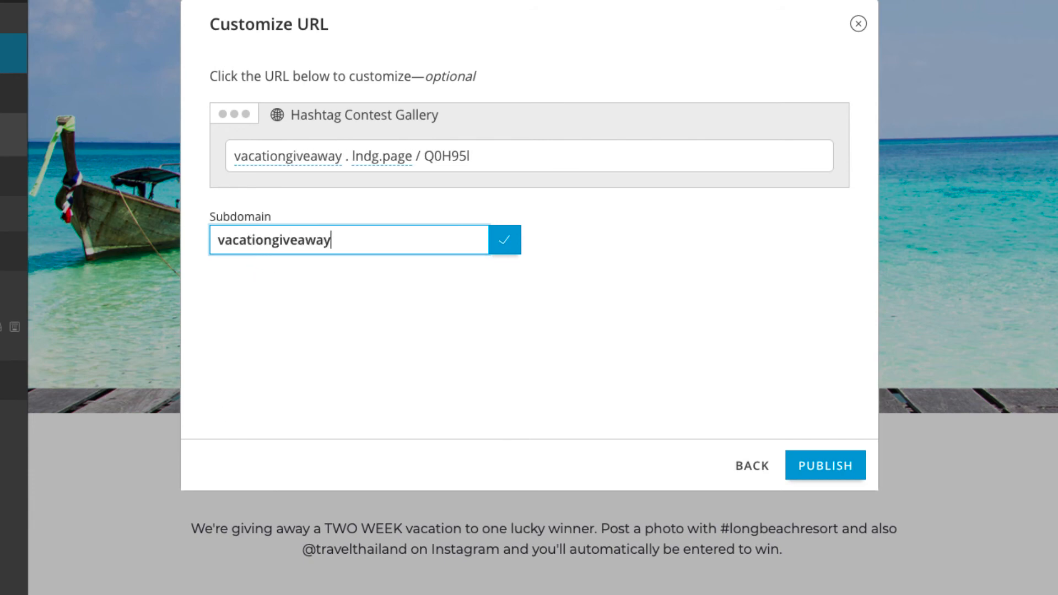
pyautogui.click(506, 240)
pyautogui.click(812, 463)
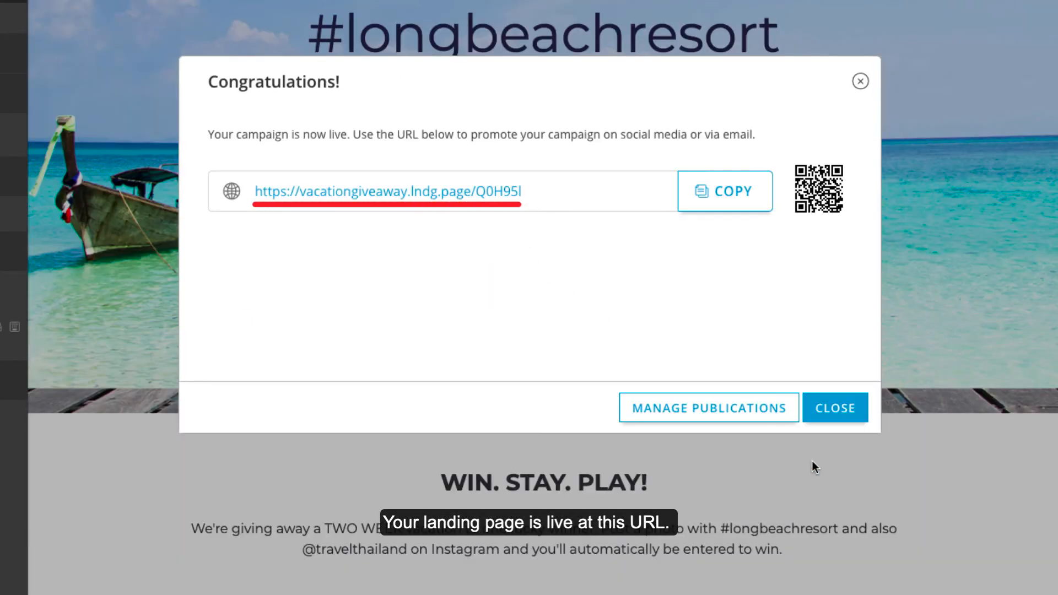
pyautogui.click(832, 405)
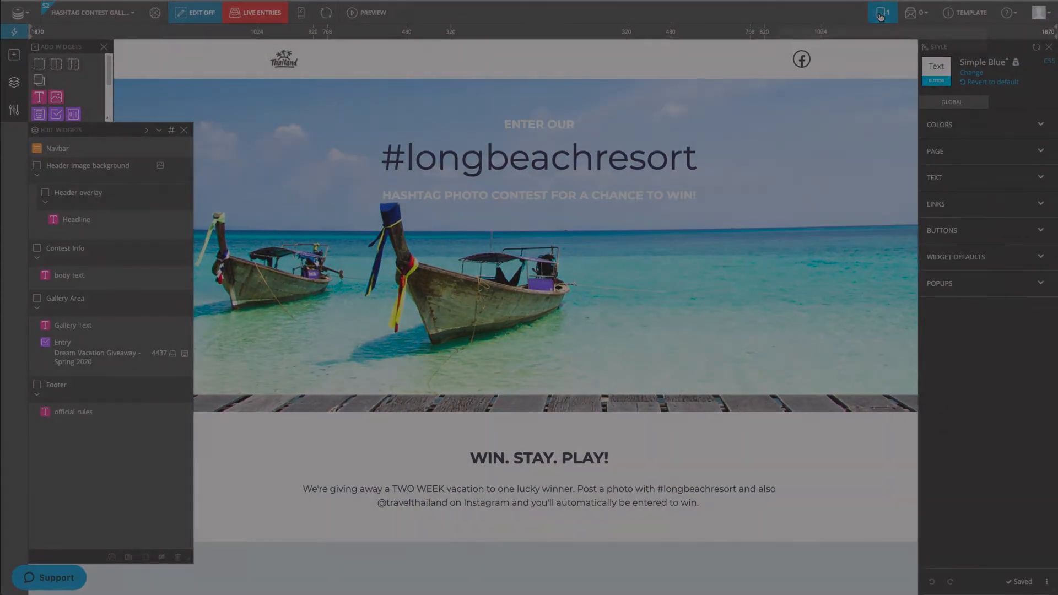